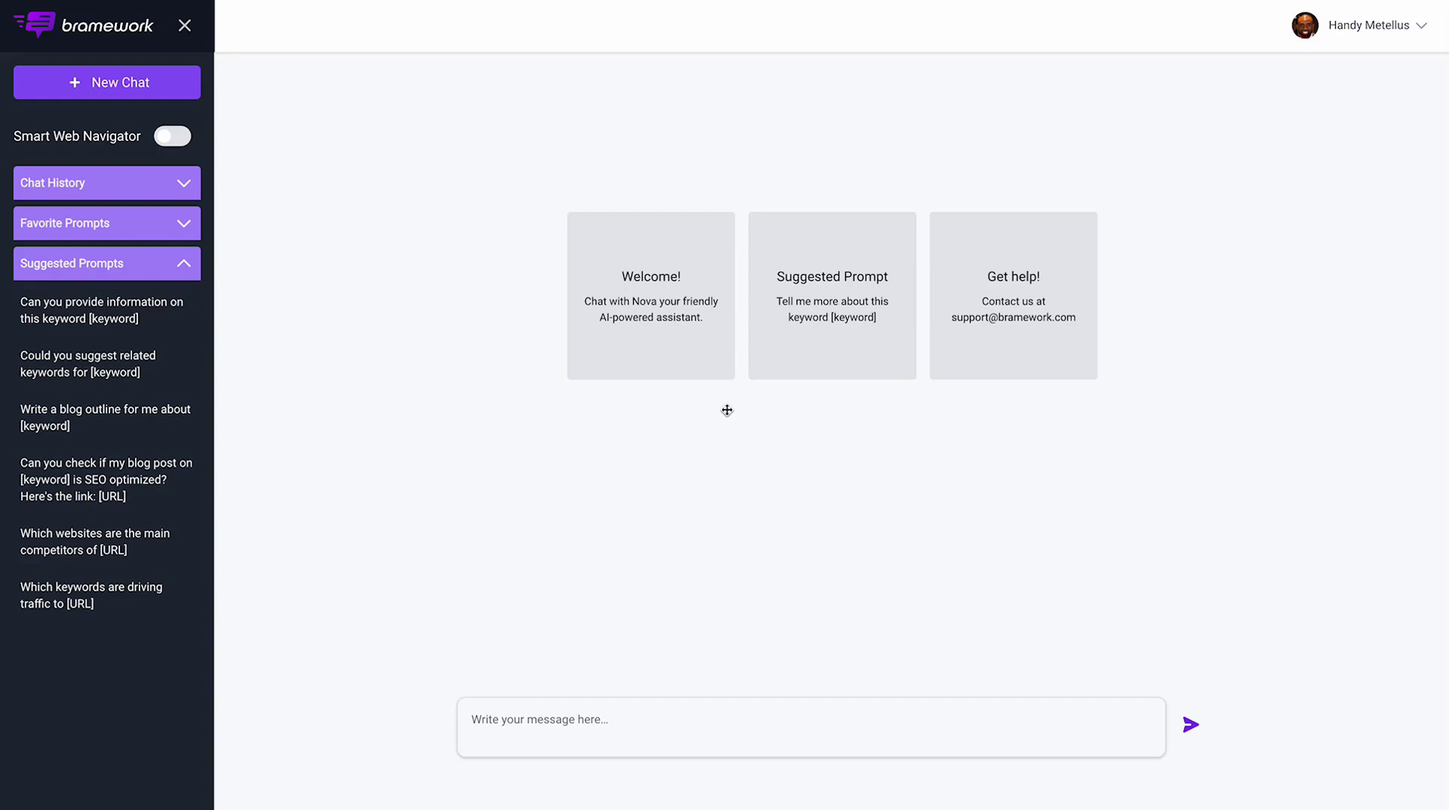
Go to the dashboard, open the Chat (Beta) page from there, and return to the dashboard.
left_click(185, 26)
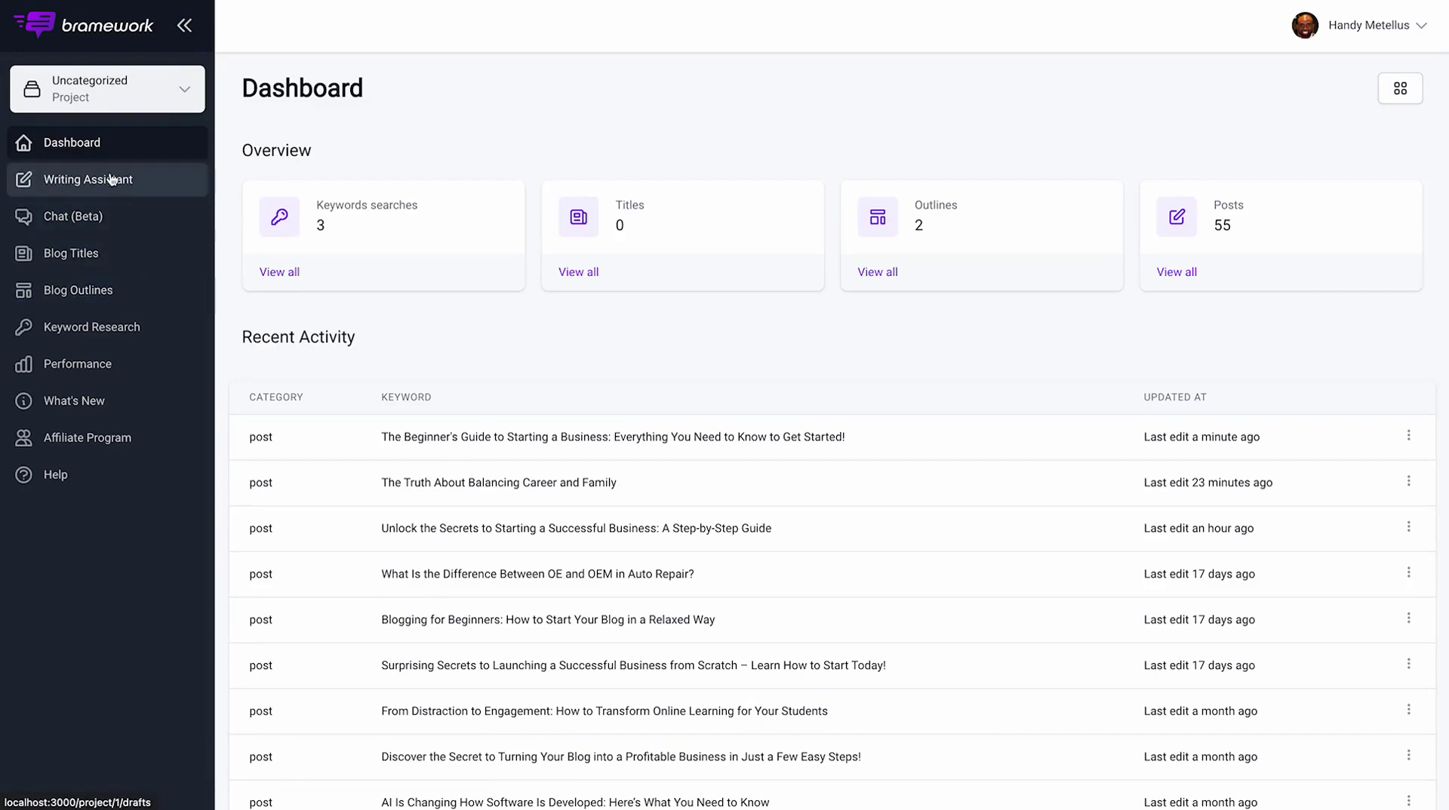
left_click(95, 220)
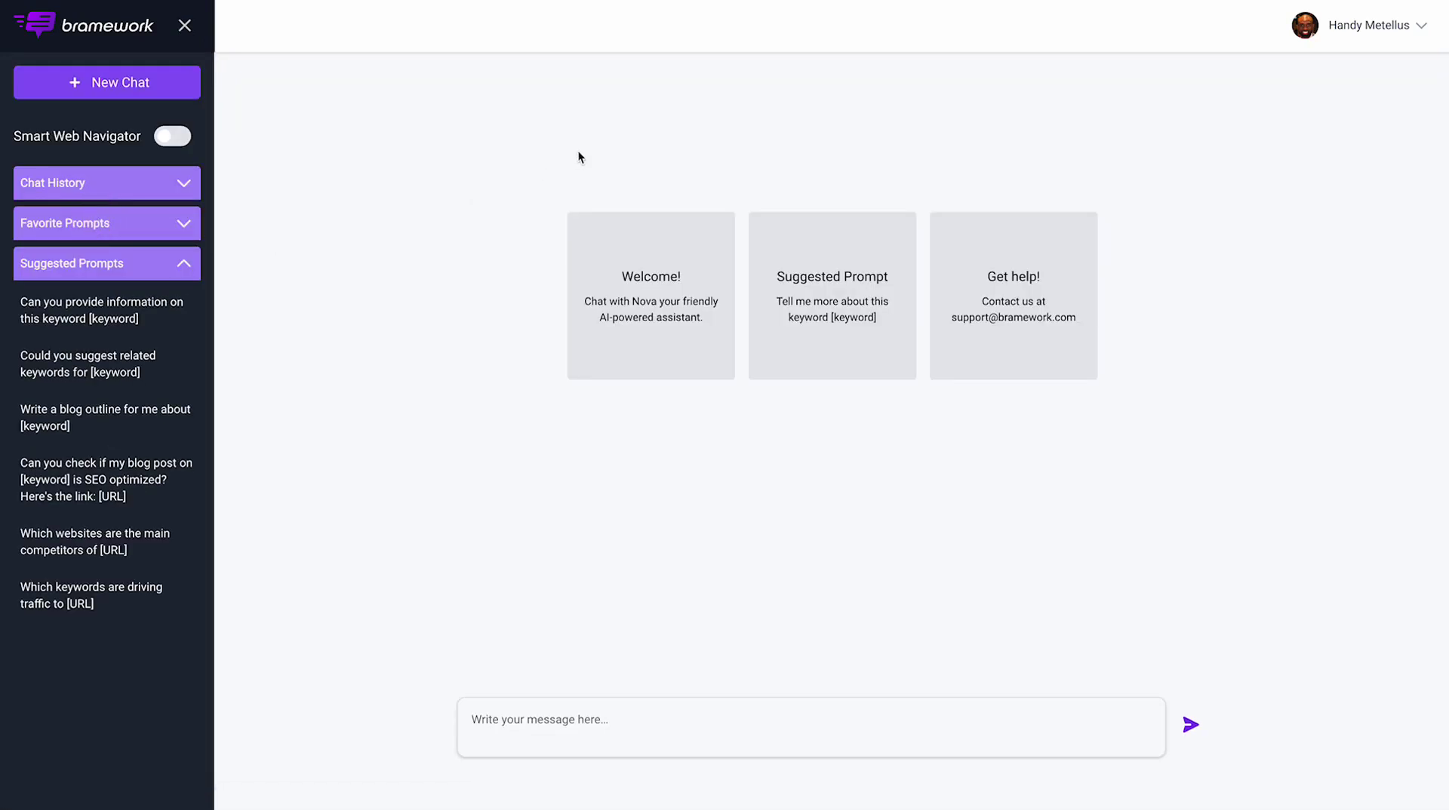
left_click(184, 25)
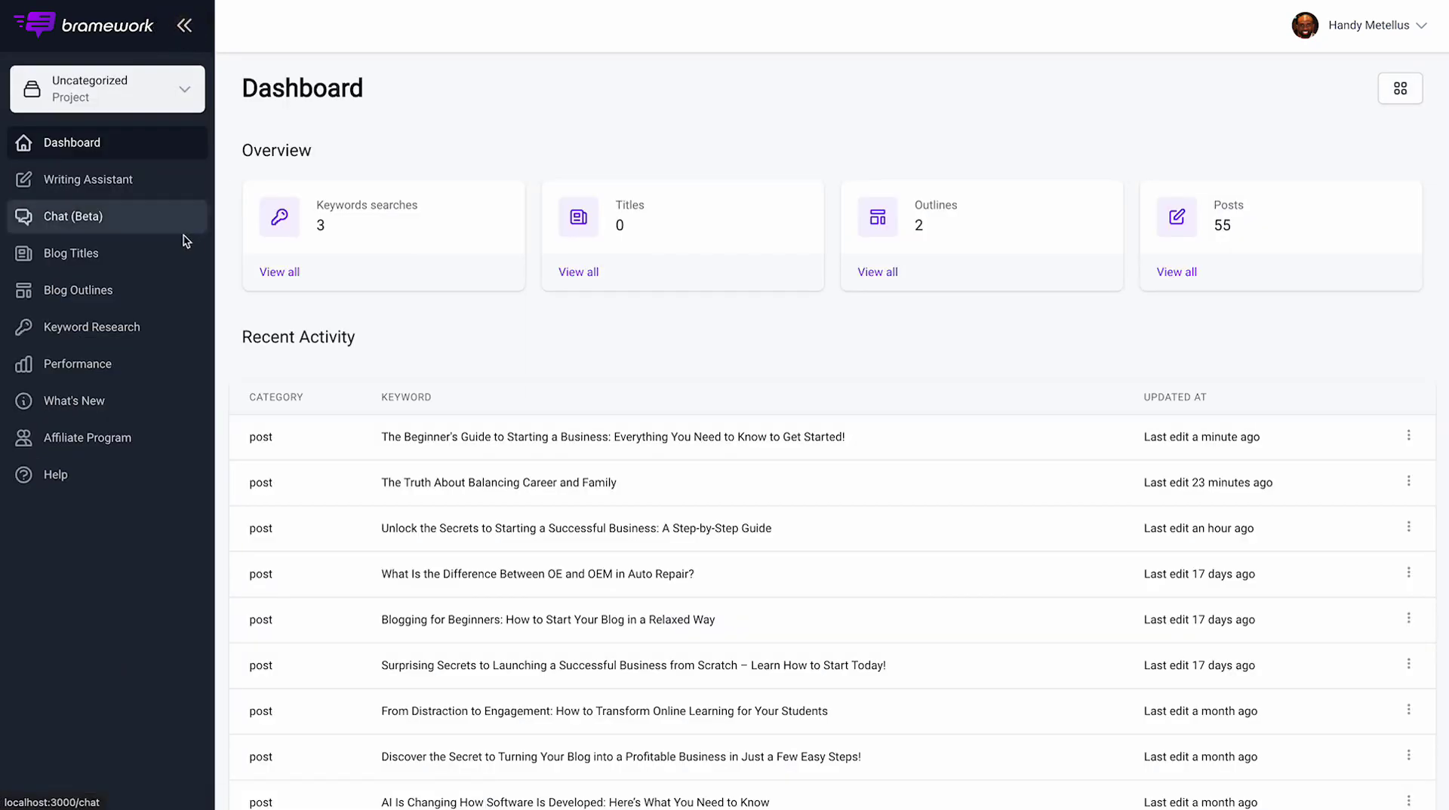
Open the post "The Beginner's Guide to Starting a Business" and show Chat (Beta) beside it to look through both.
left_click(453, 437)
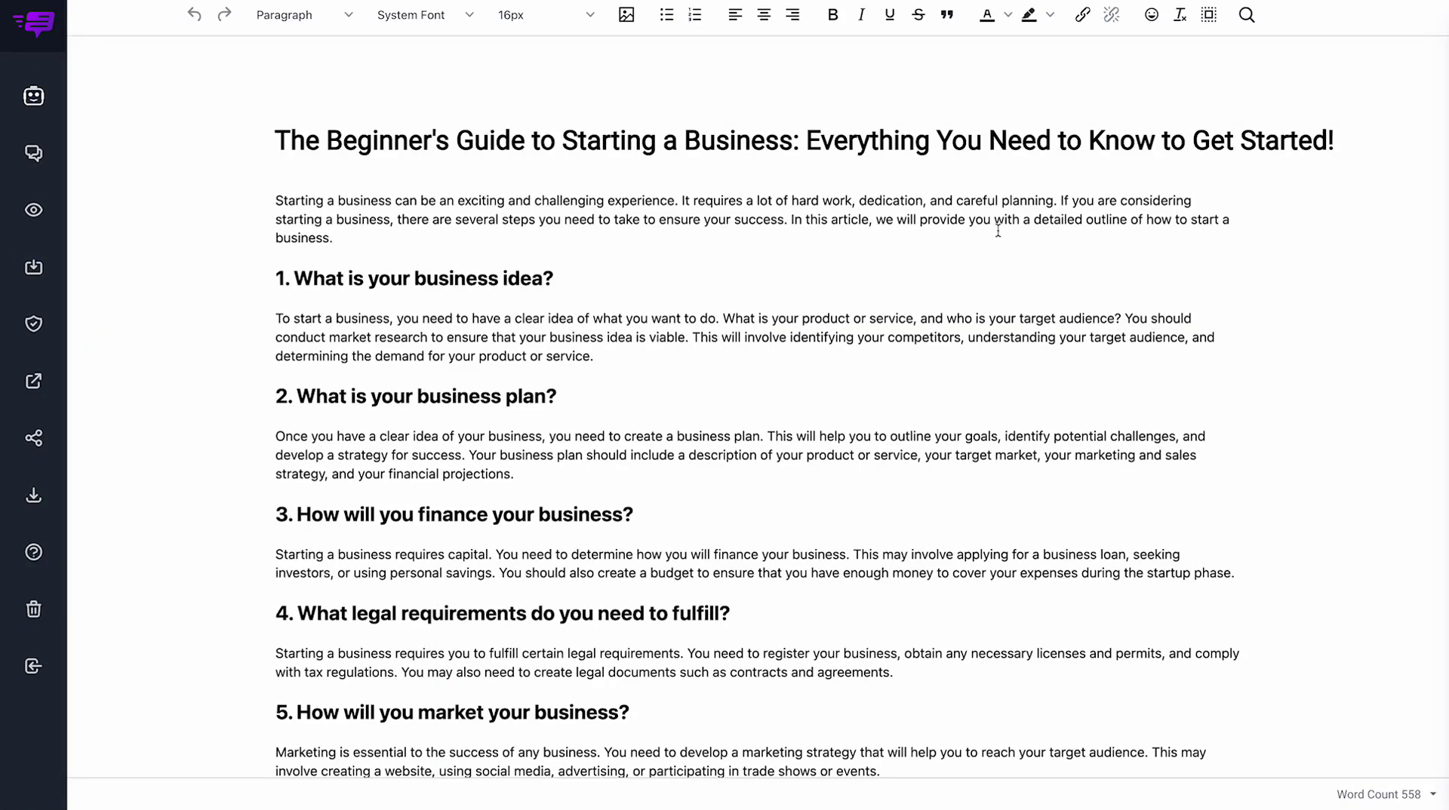
left_click(33, 96)
left_click(33, 95)
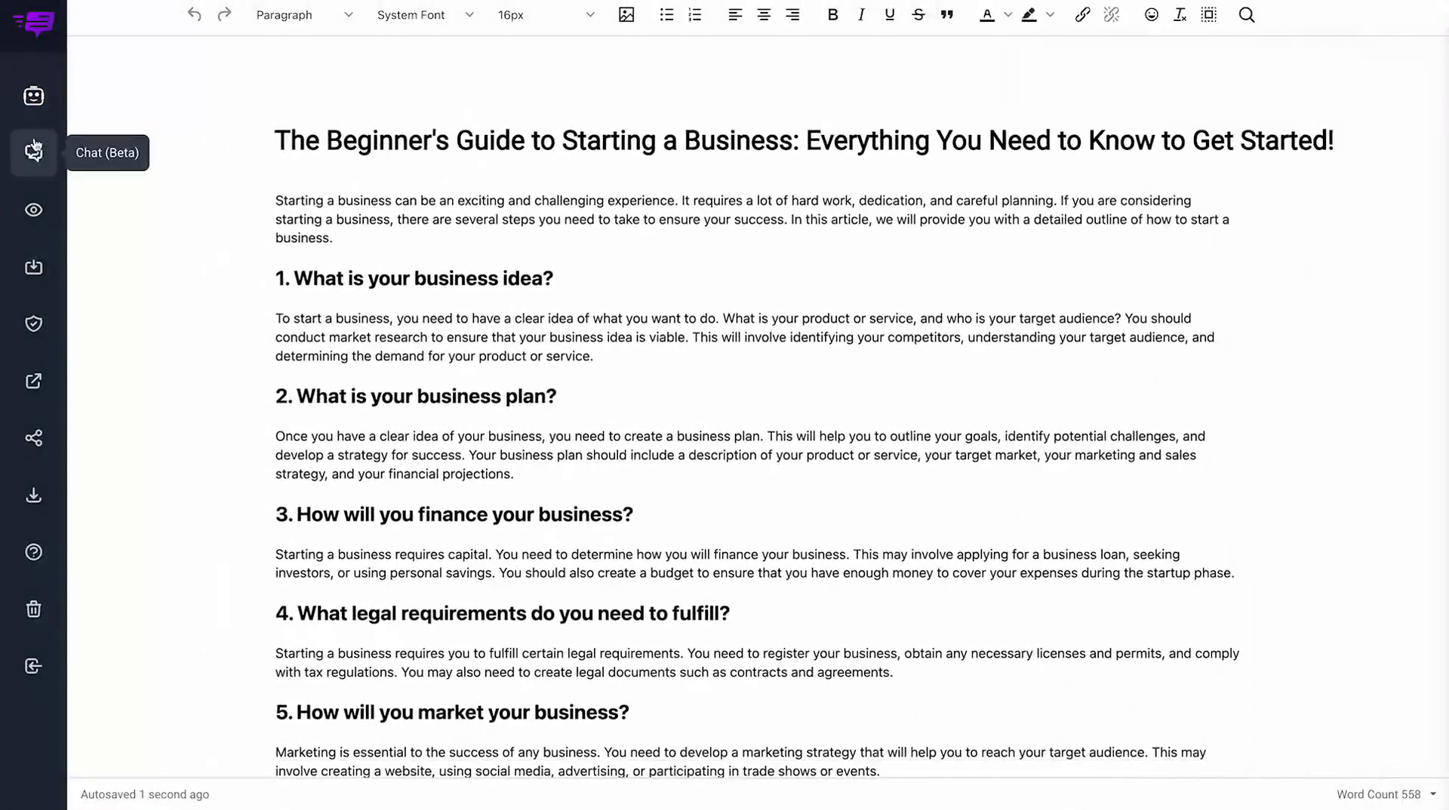
left_click(36, 163)
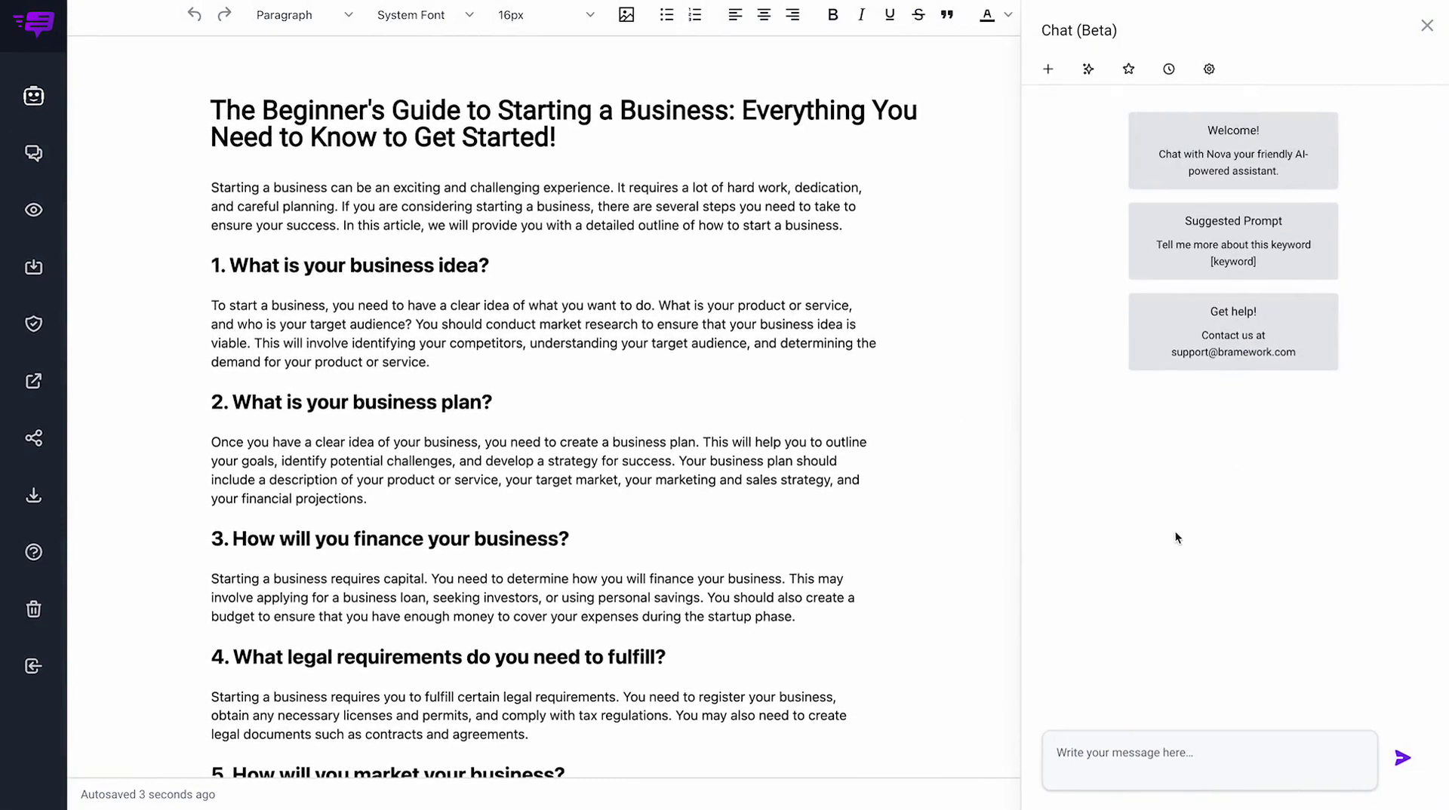
scroll(427, 384, "down", 2)
scroll(428, 384, "down", 3)
scroll(427, 383, "up", 5)
Exit the post to the full Chat (Beta) page and look into its Chat History and Favorite Prompts.
left_click(31, 664)
left_click(91, 219)
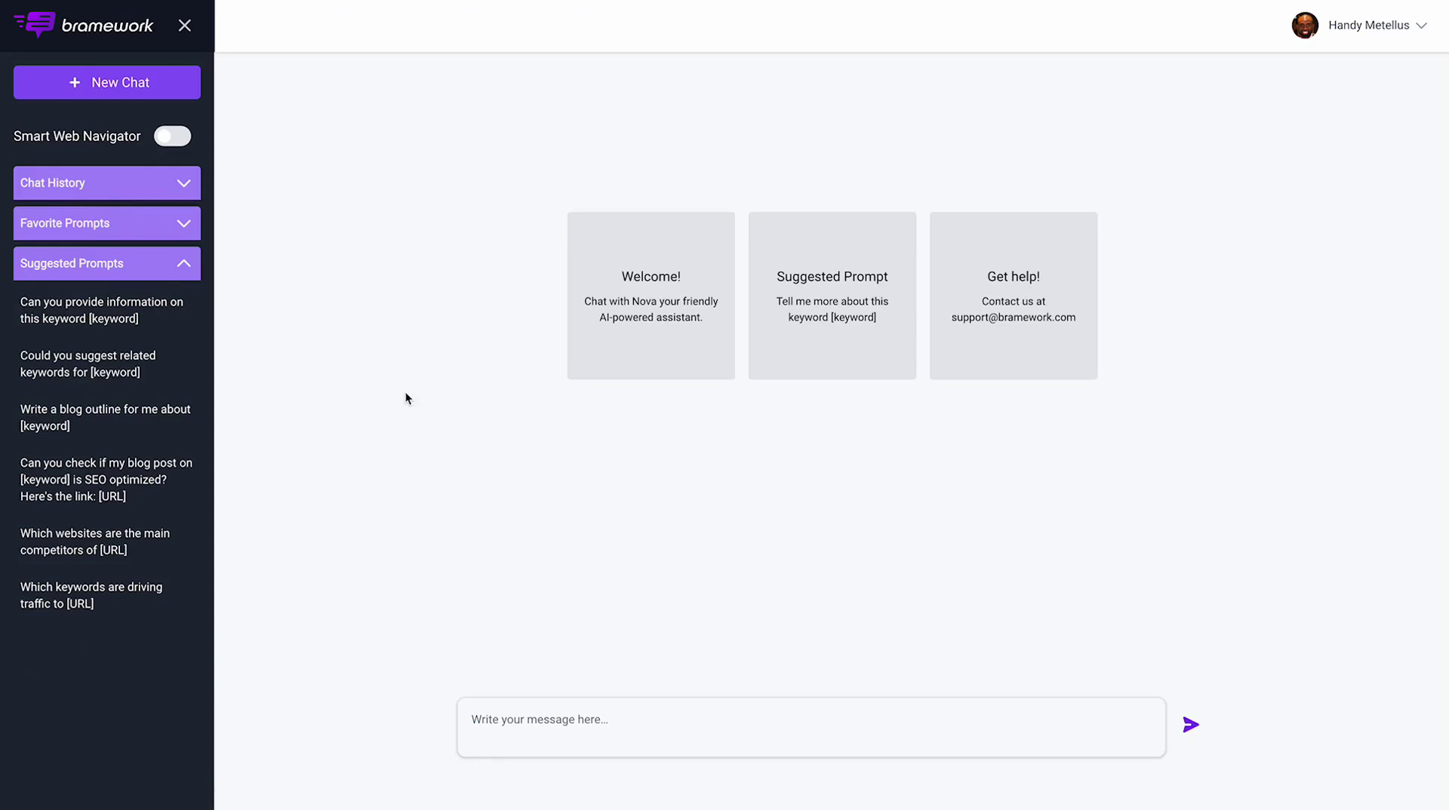
left_click(113, 184)
left_click(113, 185)
left_click(109, 224)
left_click(110, 225)
Send the chat assistant the message "Hi! How are you?".
left_click(501, 706)
type("Hi! How are you")
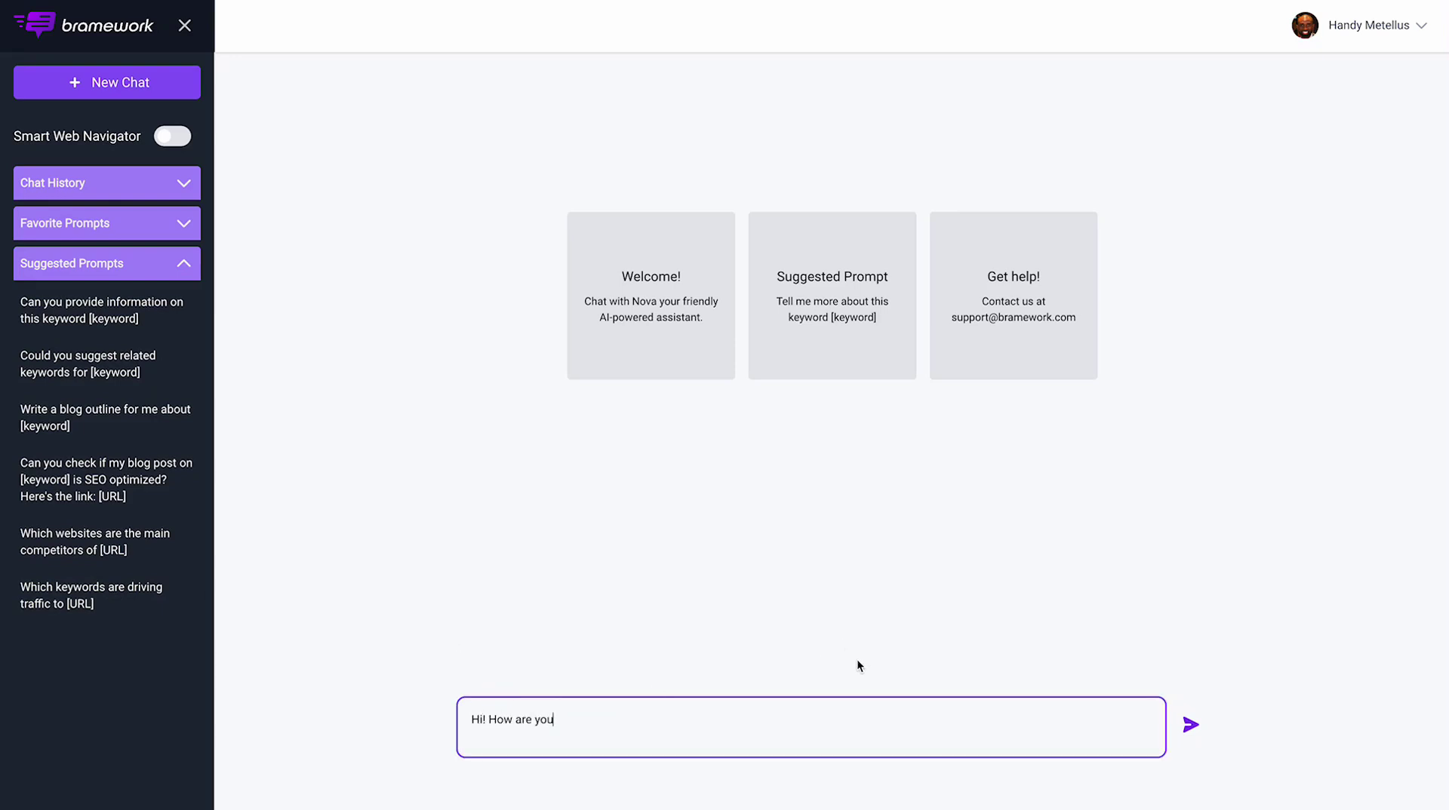
type("?")
left_click(1187, 728)
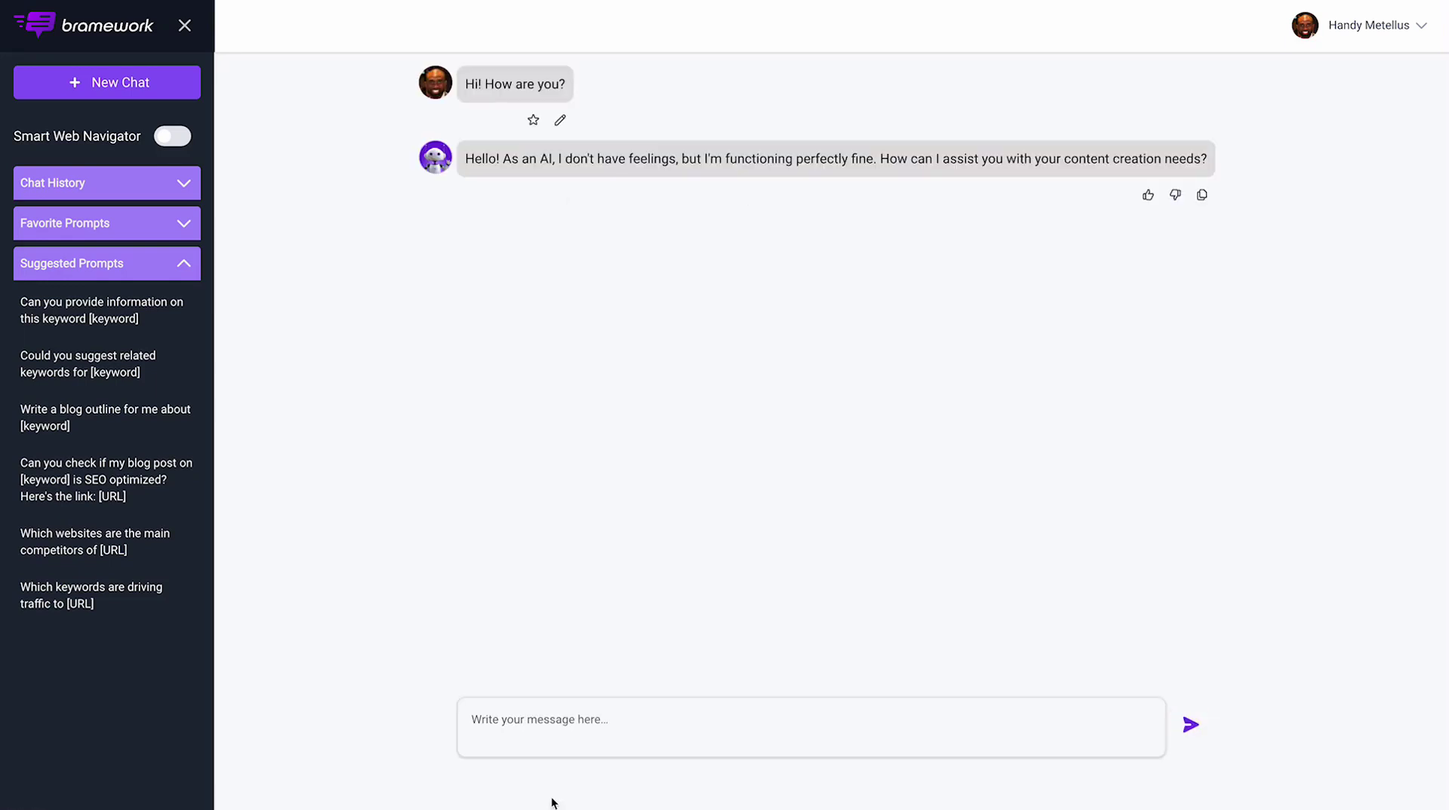
Ask the chat assistant "What's your name?".
left_click(502, 727)
type("Whta")
type("at's your")
type(" name?")
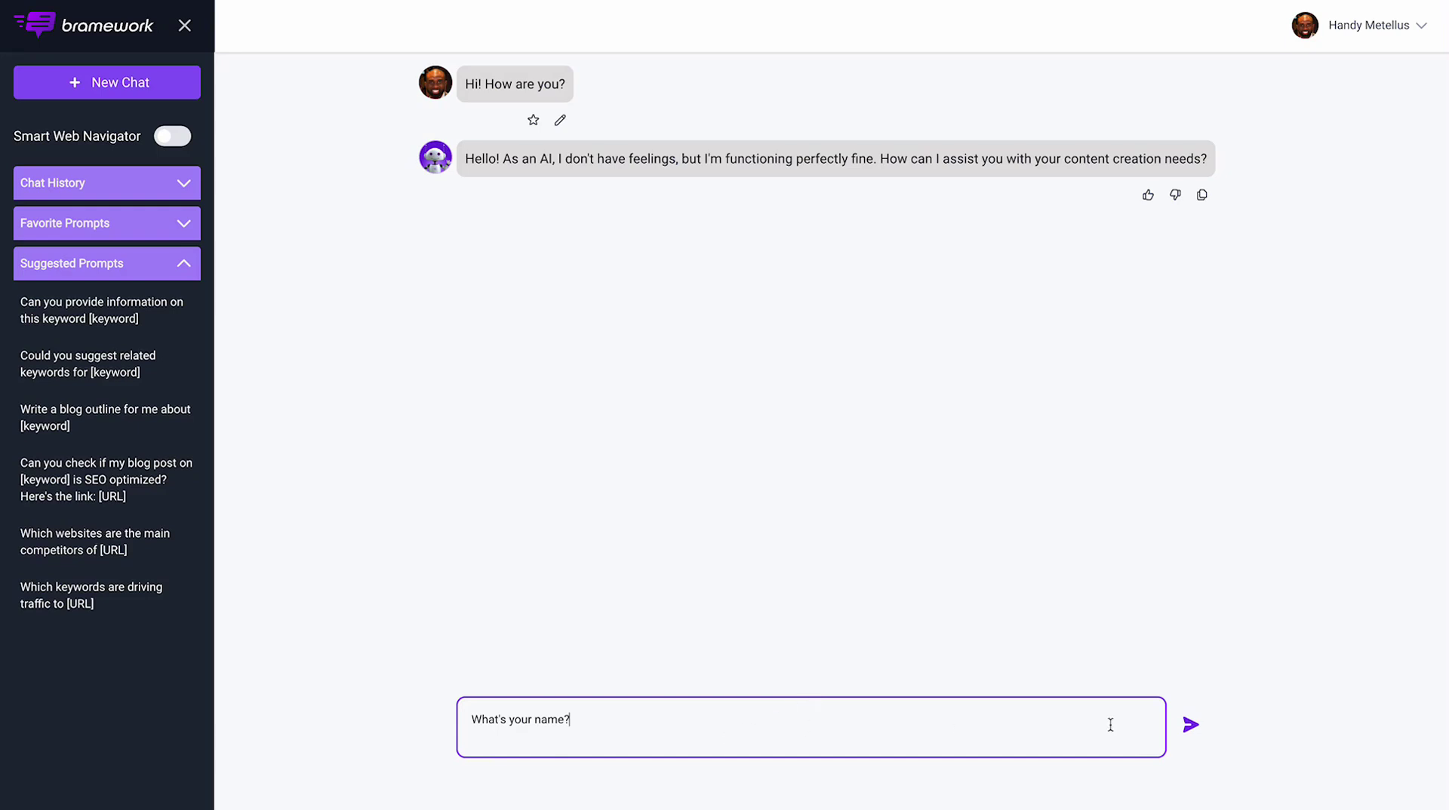
left_click(1188, 732)
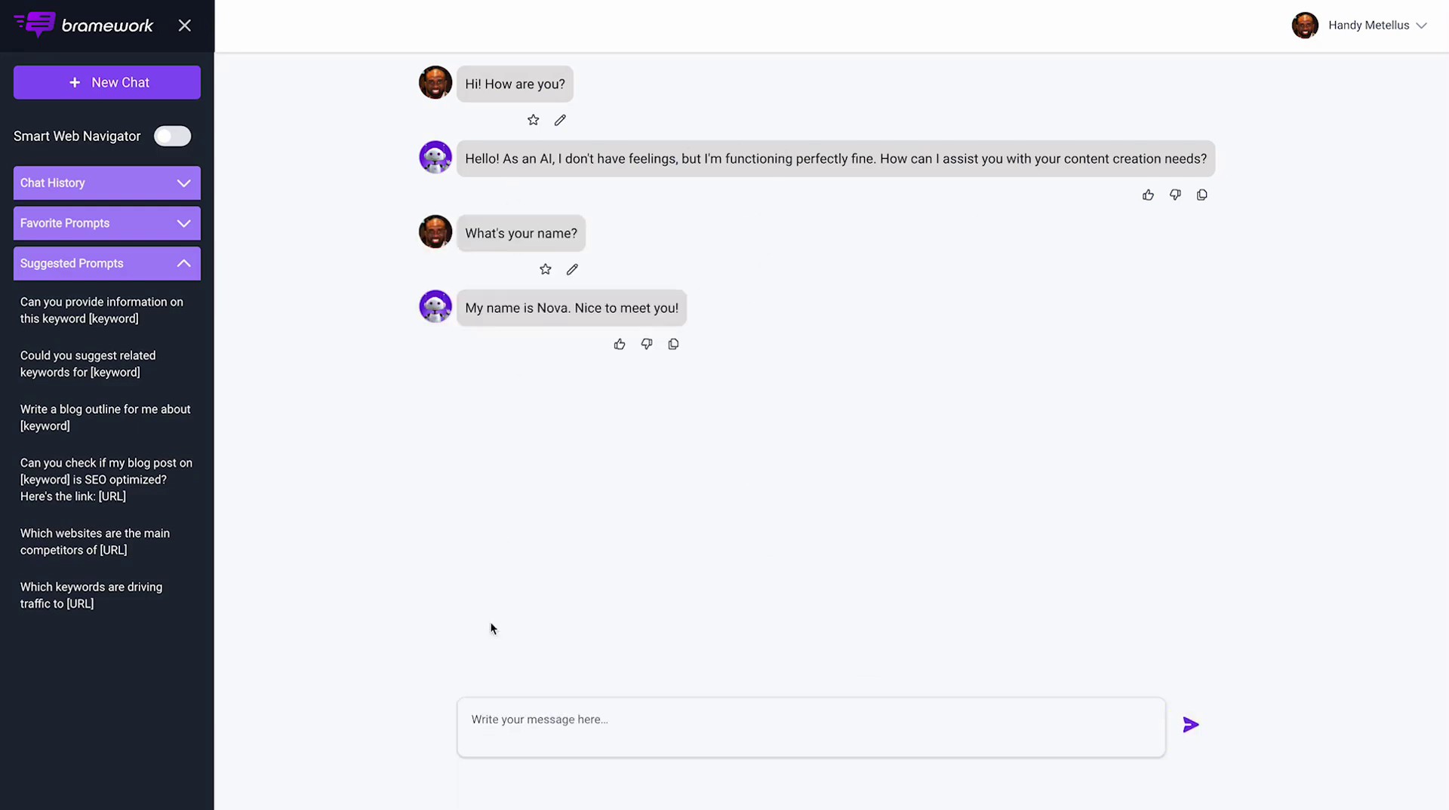
Send the assistant the request "Give me some quick title about email marketing?".
left_click(550, 726)
type("H")
key("BackSpace")
type("Give me som")
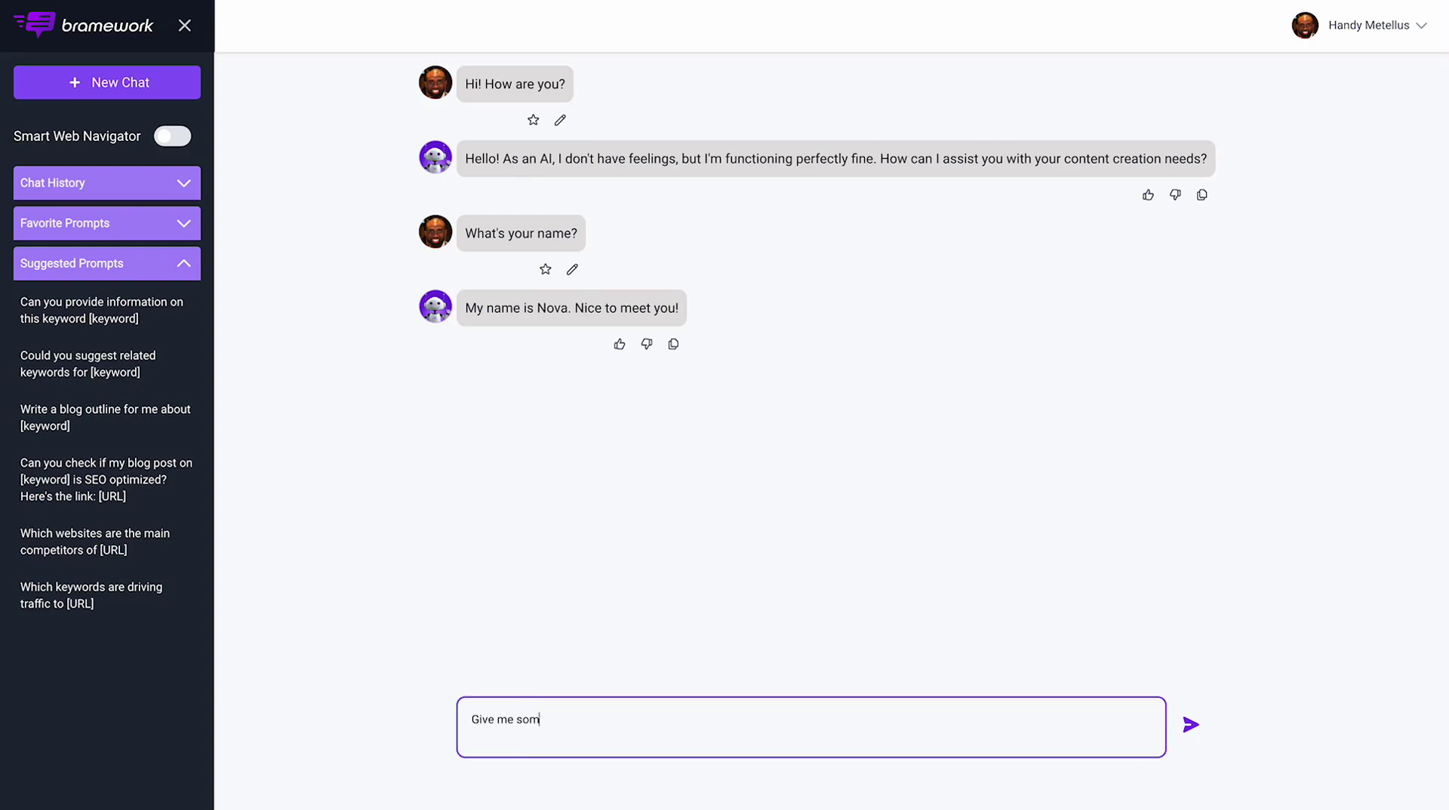
type("e quick title about email makr")
key("BackSpace")
type("rketing?")
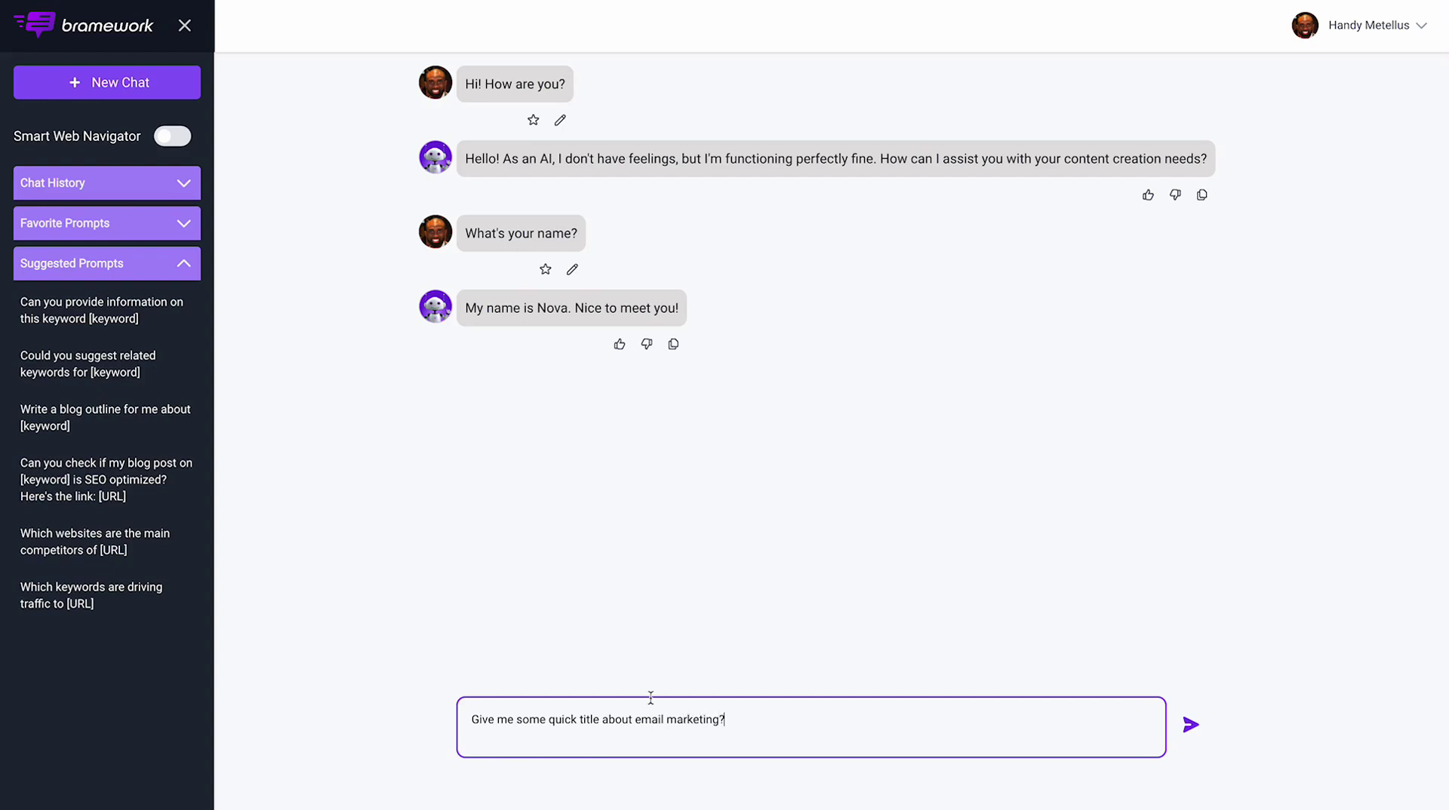
left_click(1190, 725)
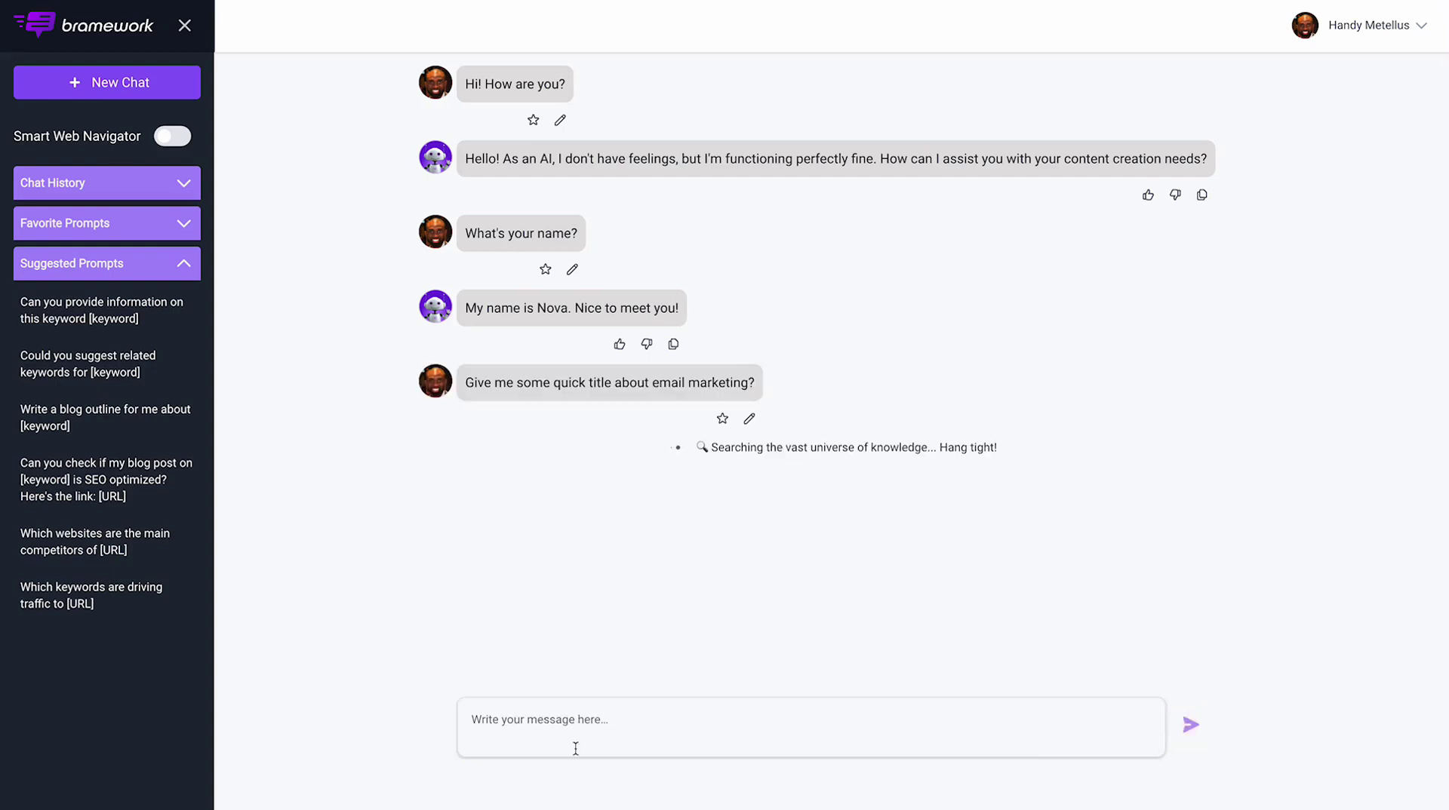
Send the follow-up message "And a short outline" and look back through the conversation.
left_click(568, 721)
type("A")
key("BackSpace")
type("And a short outline")
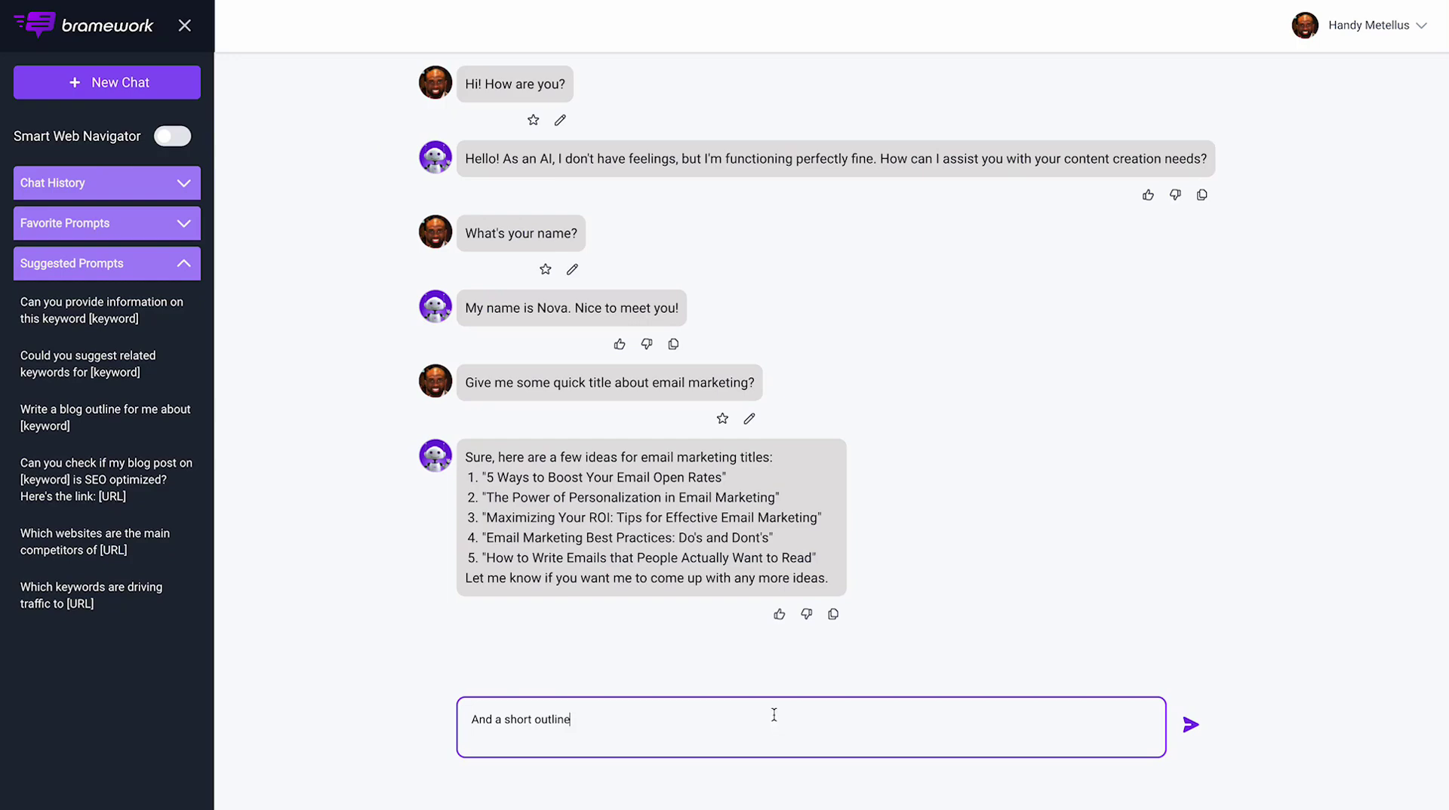
left_click(1190, 727)
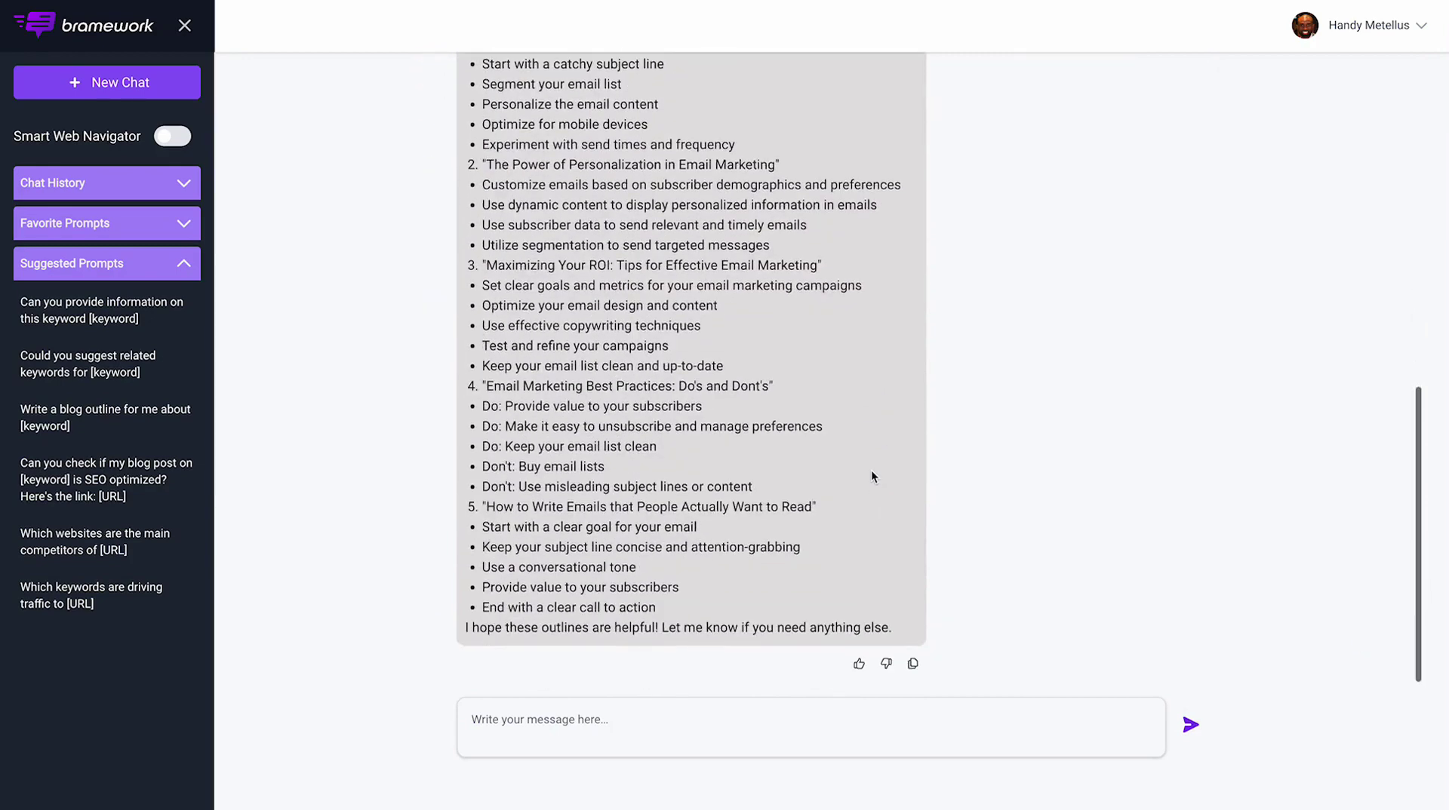
scroll(871, 469, "up", 4)
scroll(871, 467, "up", 4)
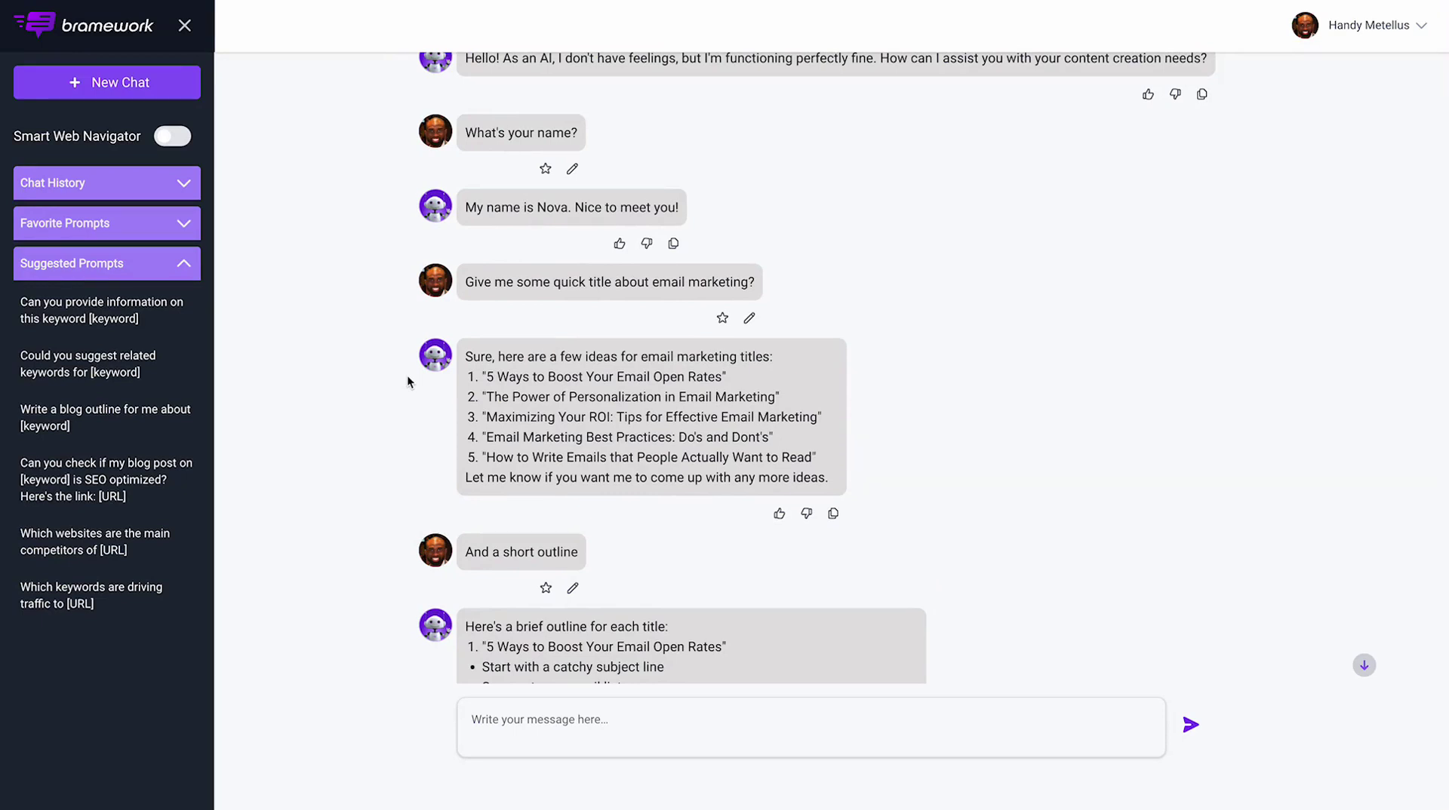
scroll(512, 372, "up", 2)
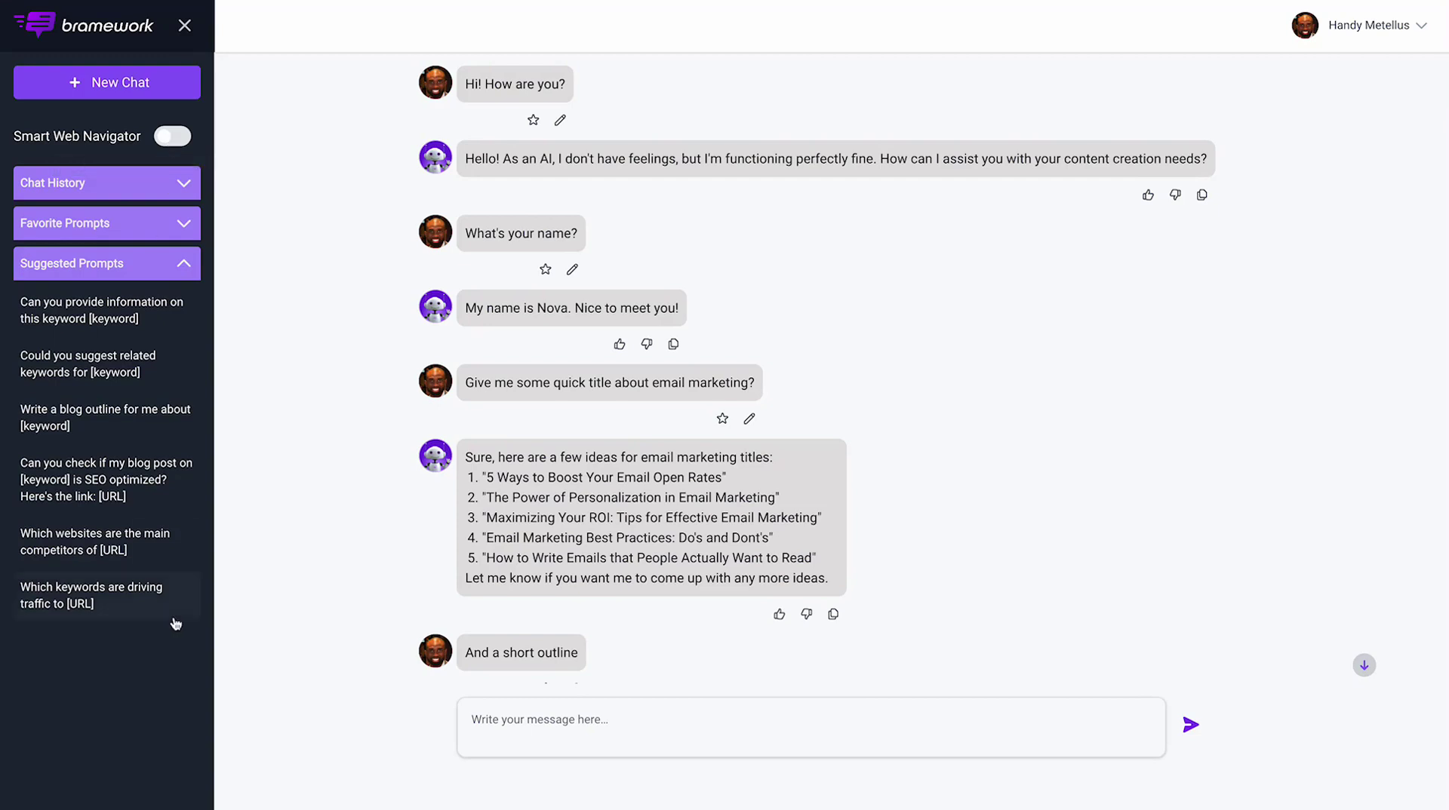
Send the suggested keyword-information prompt with "best tax saving tips" as the keyword and highlight the full reply.
left_click(106, 314)
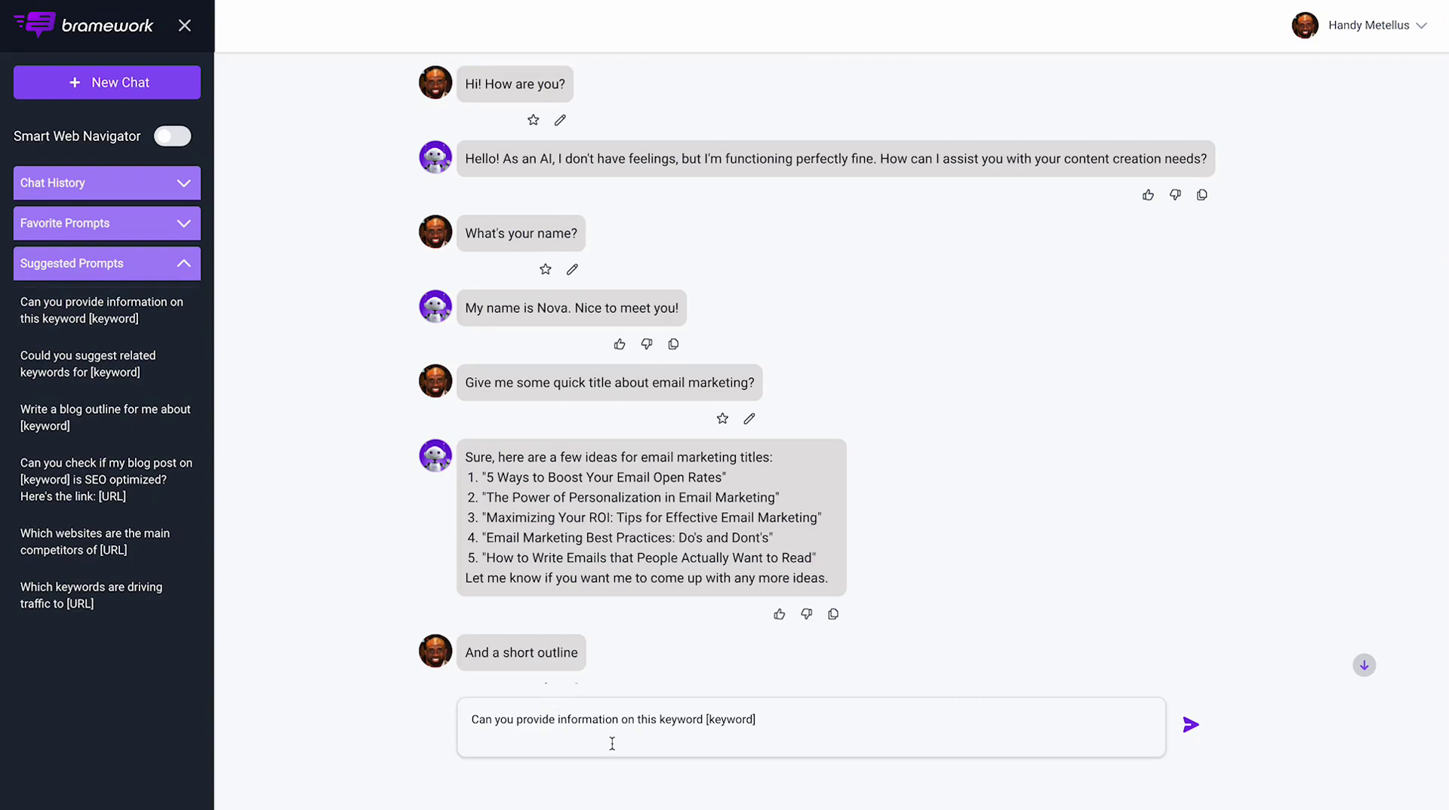
double_click(723, 720)
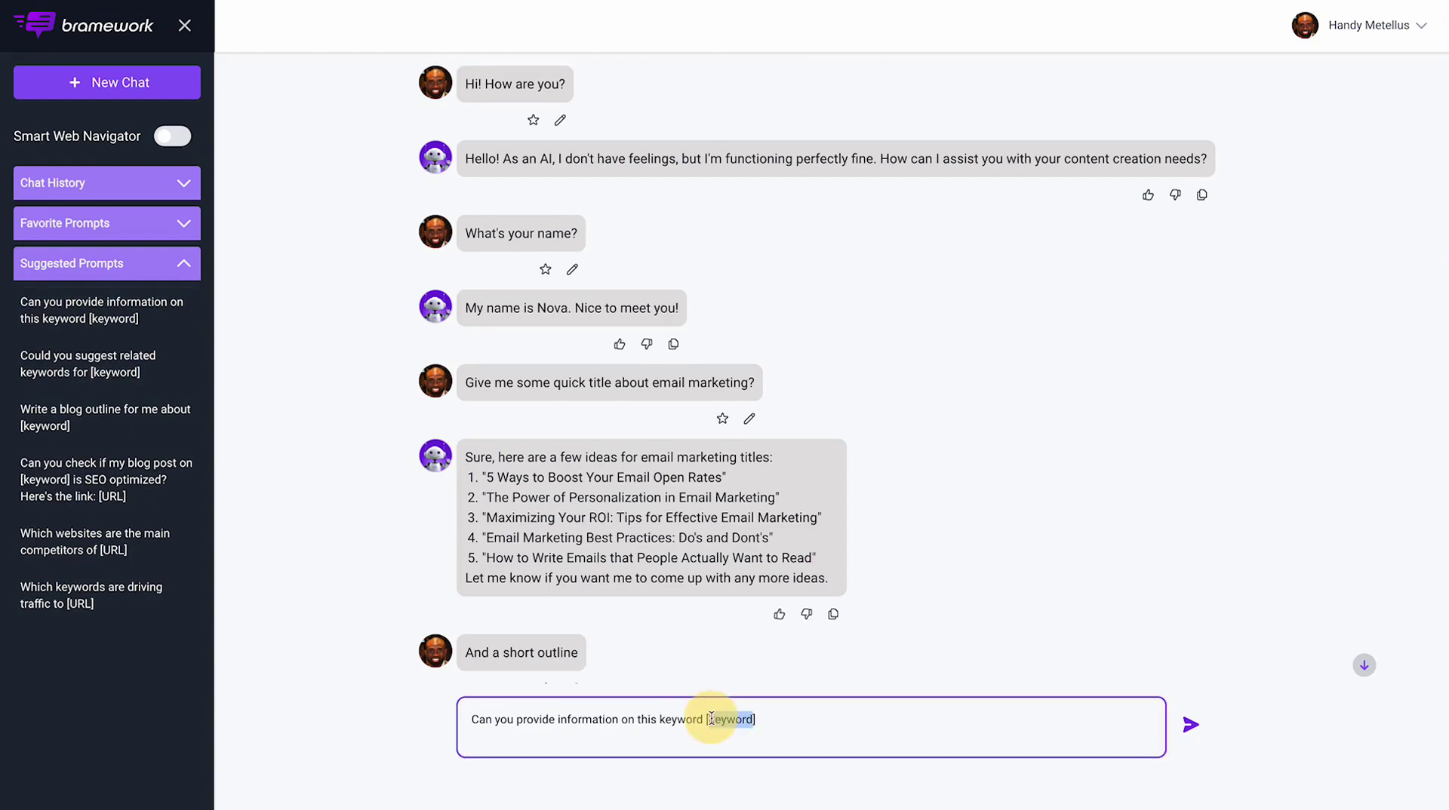
type("b")
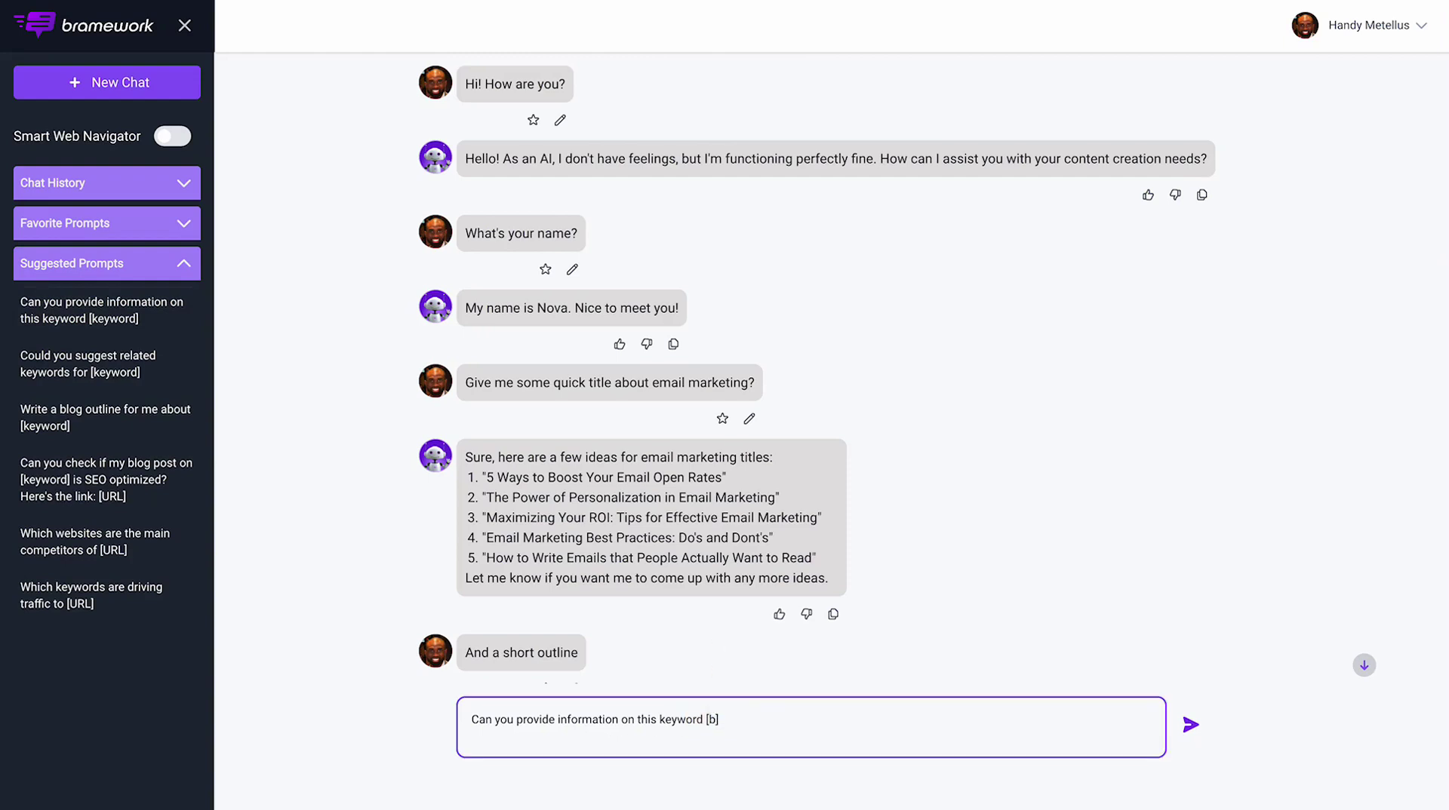
type("est tax saving tips")
left_click(1184, 730)
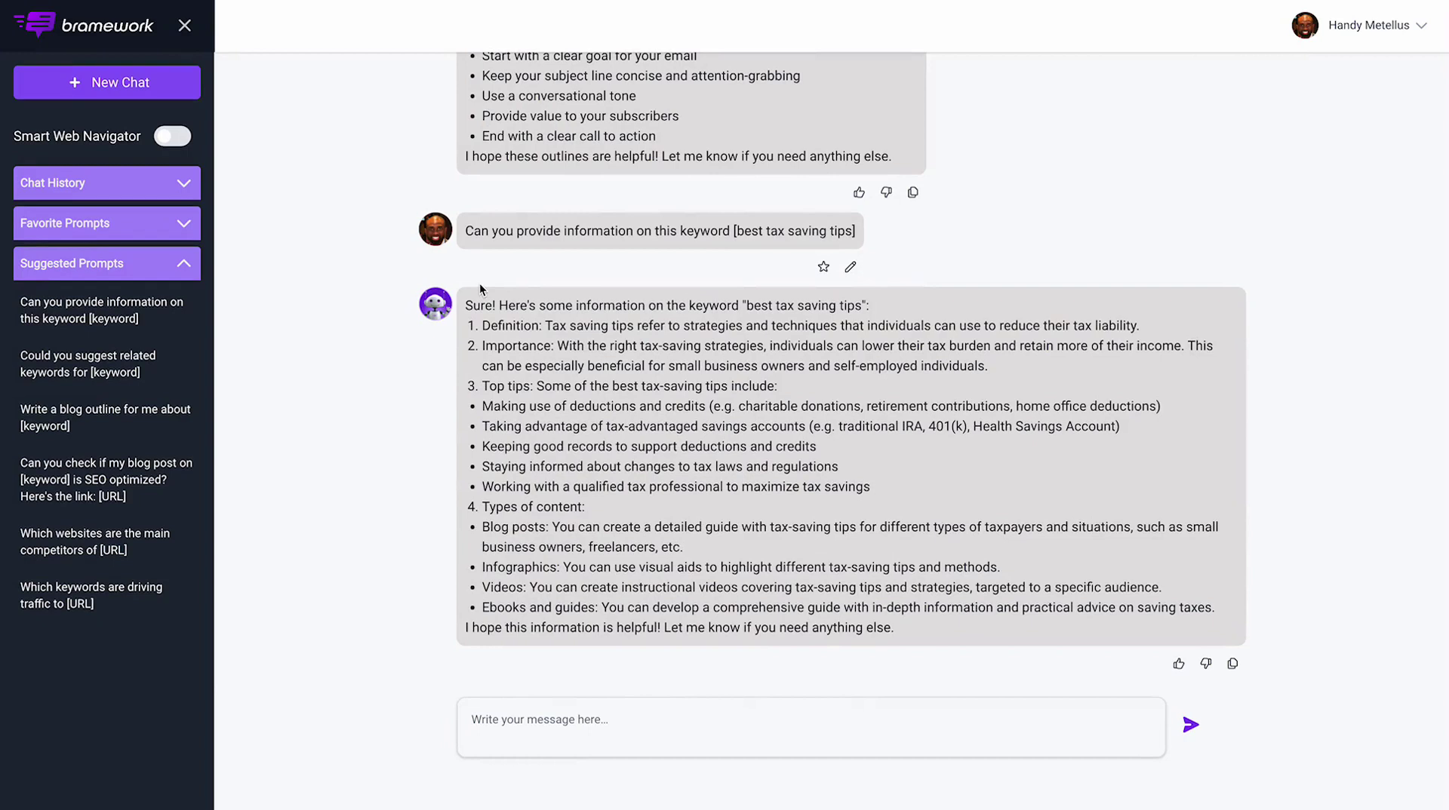
left_click_drag(468, 305, 943, 627)
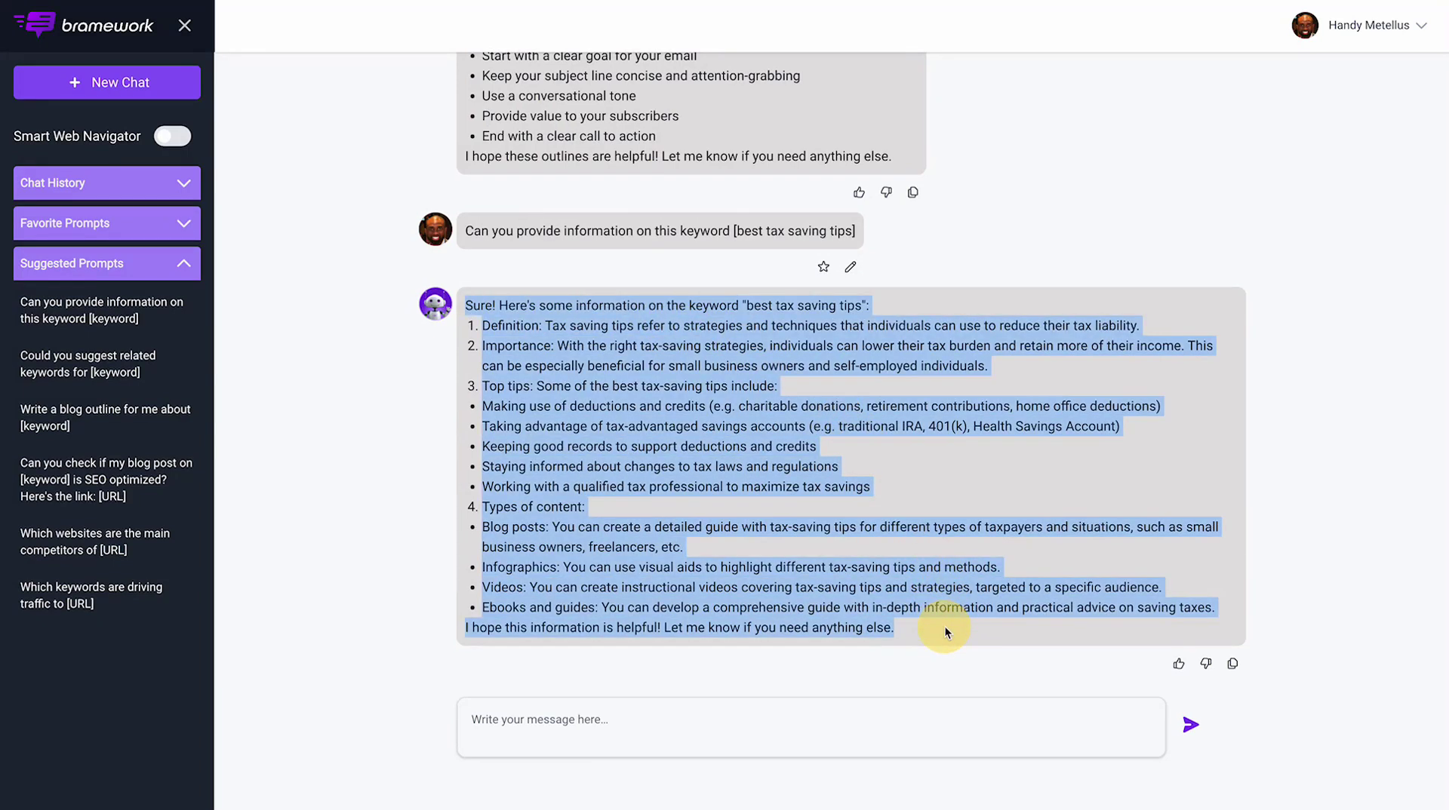
Enable Smart Web Navigator and resend the suggested keyword-information prompt for "best tax saving tips".
left_click(170, 135)
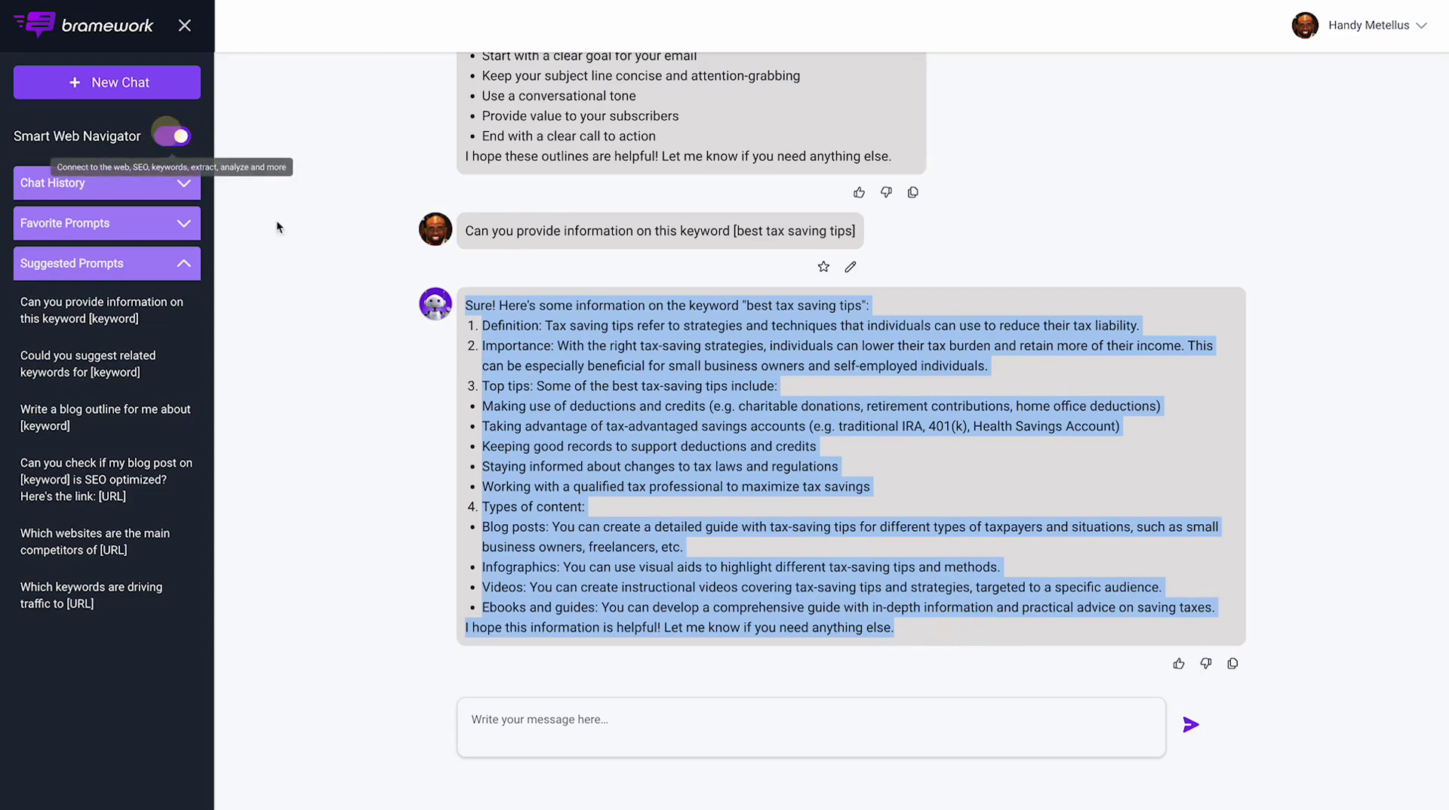
left_click(88, 318)
left_click(752, 715)
key("BackSpace")
key("BackSpace")
key("BackSpace")
key("BackSpace")
key("BackSpace")
key("BackSpace")
key("BackSpace")
type("best tax s")
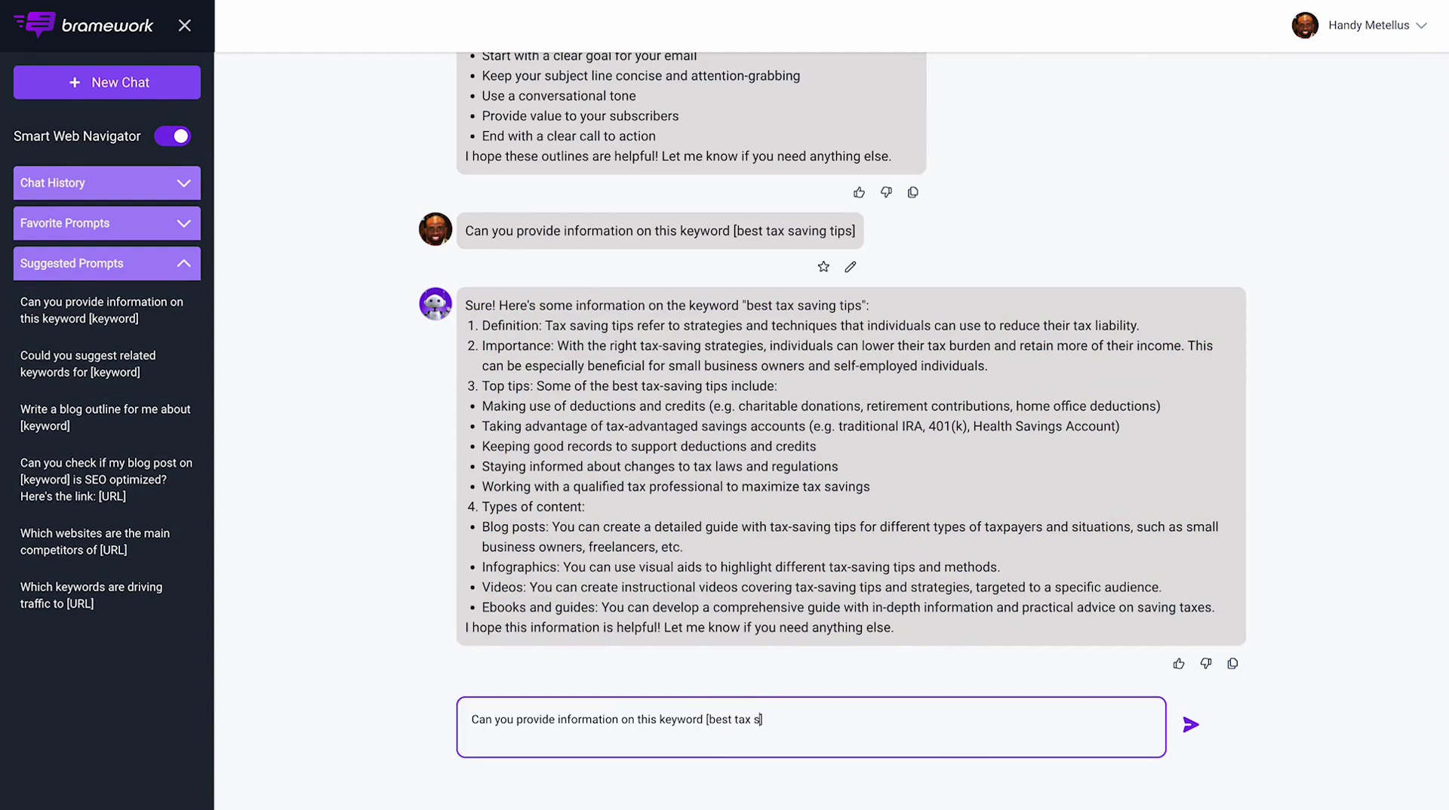
type("aving tips")
left_click(1190, 725)
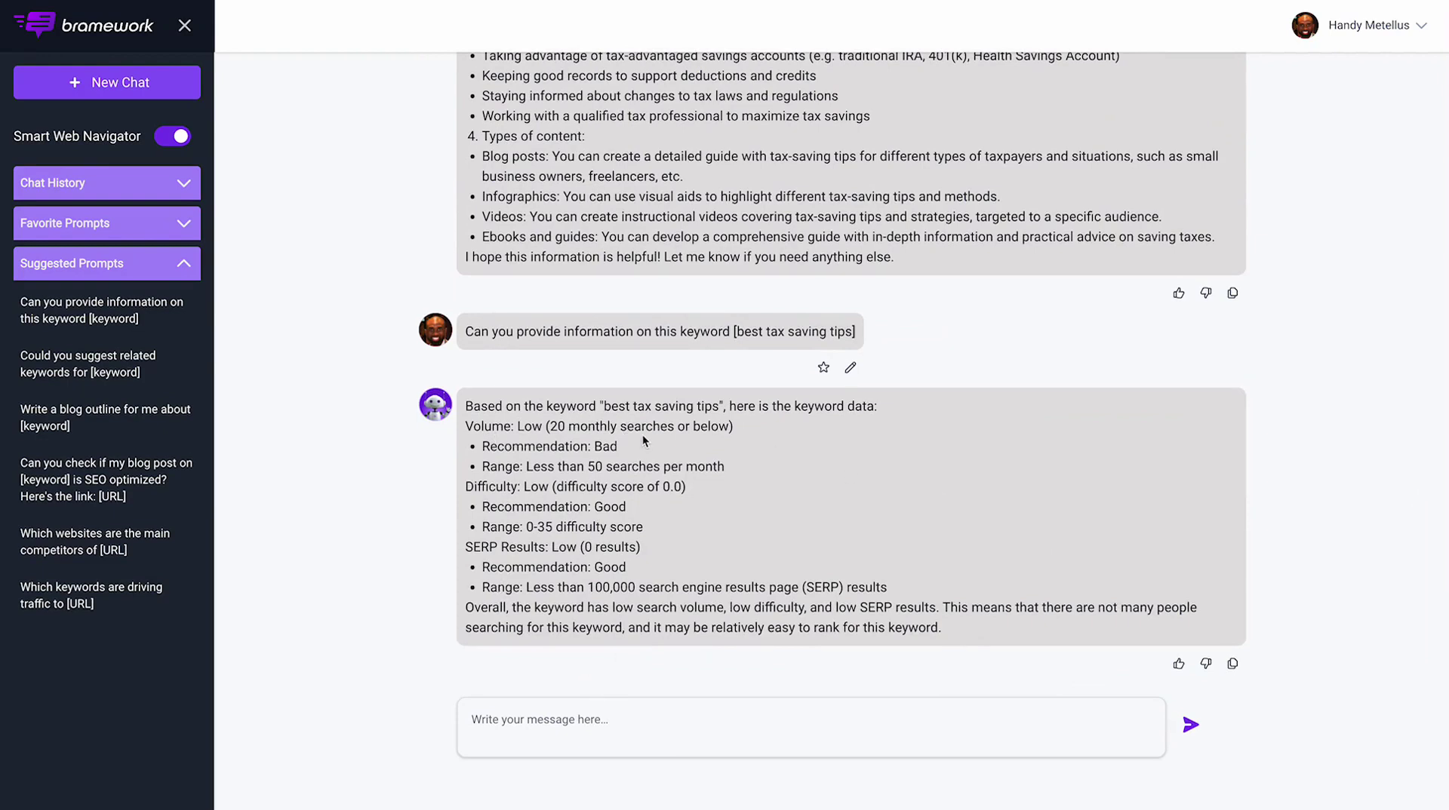
Send the follow-up message "Include some related keywords".
left_click(576, 732)
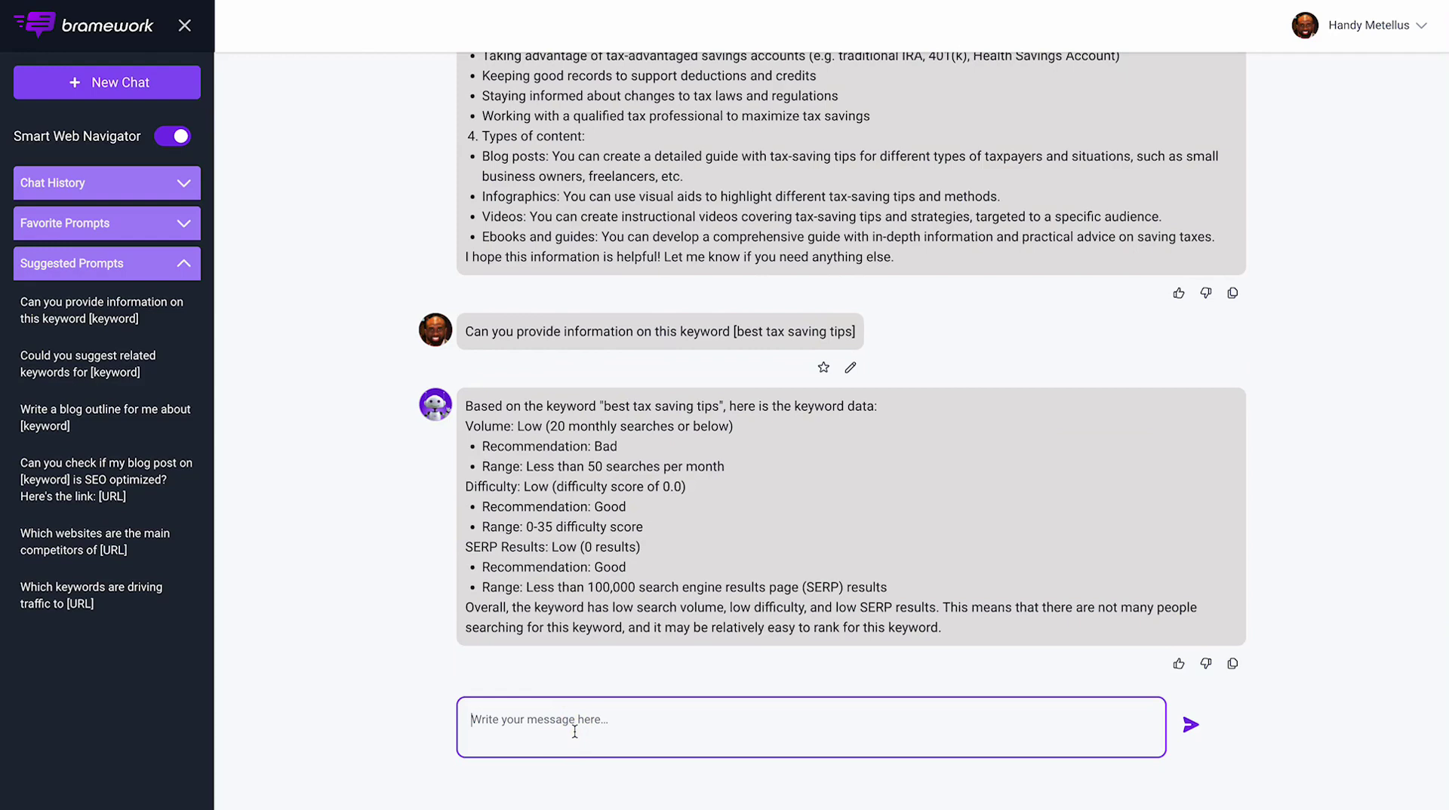
type("Inlcud")
key("BackSpace")
key("BackSpace")
key("BackSpace")
key("BackSpace")
key("BackSpace")
type("nclude some realted")
key("BackSpace")
key("BackSpace")
key("BackSpace")
key("BackSpace")
key("BackSpace")
type("lated keywords")
left_click(1190, 725)
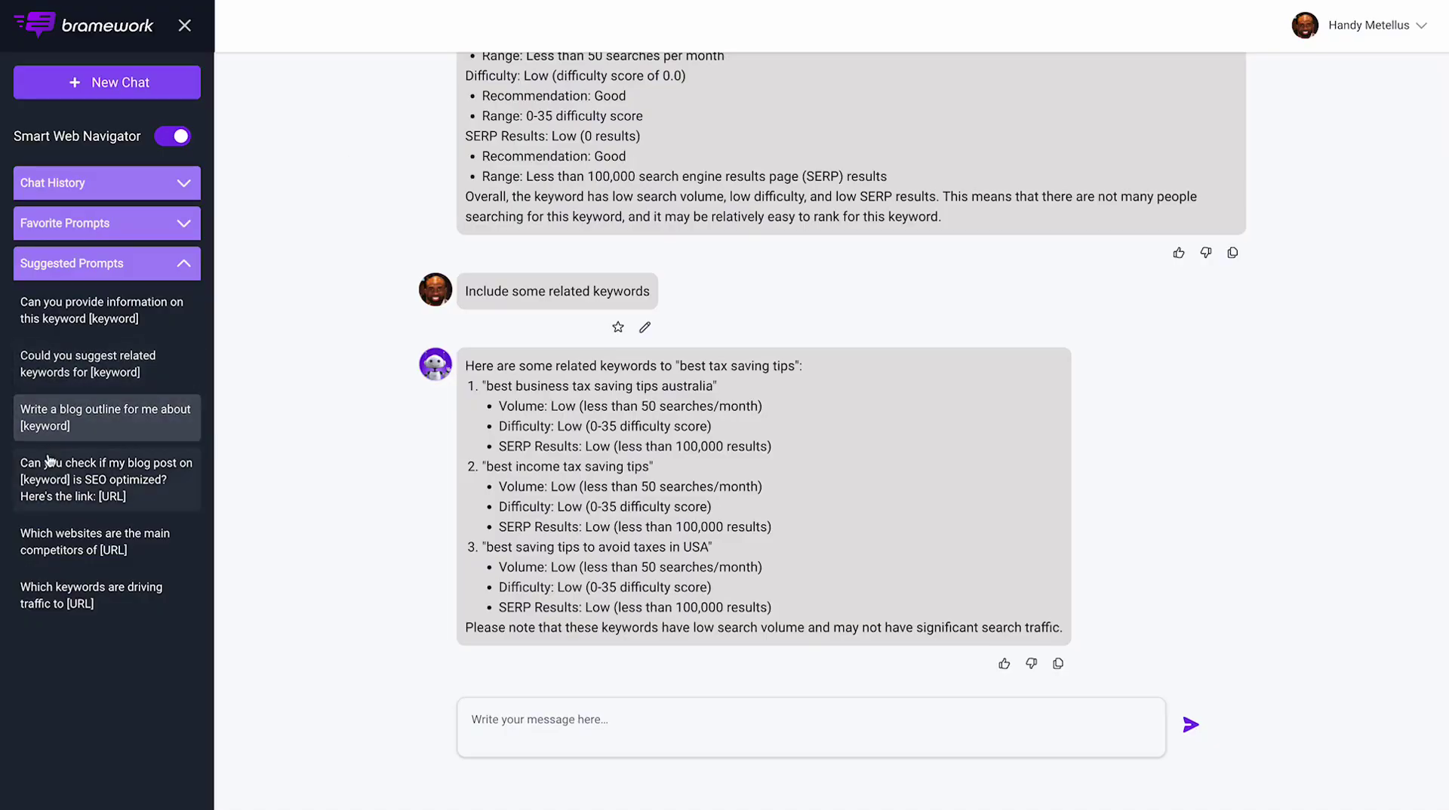
Insert the suggested blog post SEO-check prompt into the message and set its keyword to "oe vs oem".
left_click(68, 479)
left_click(693, 717)
key("BackSpace")
key("BackSpace")
key("BackSpace")
key("BackSpace")
key("BackSpace")
key("BackSpace")
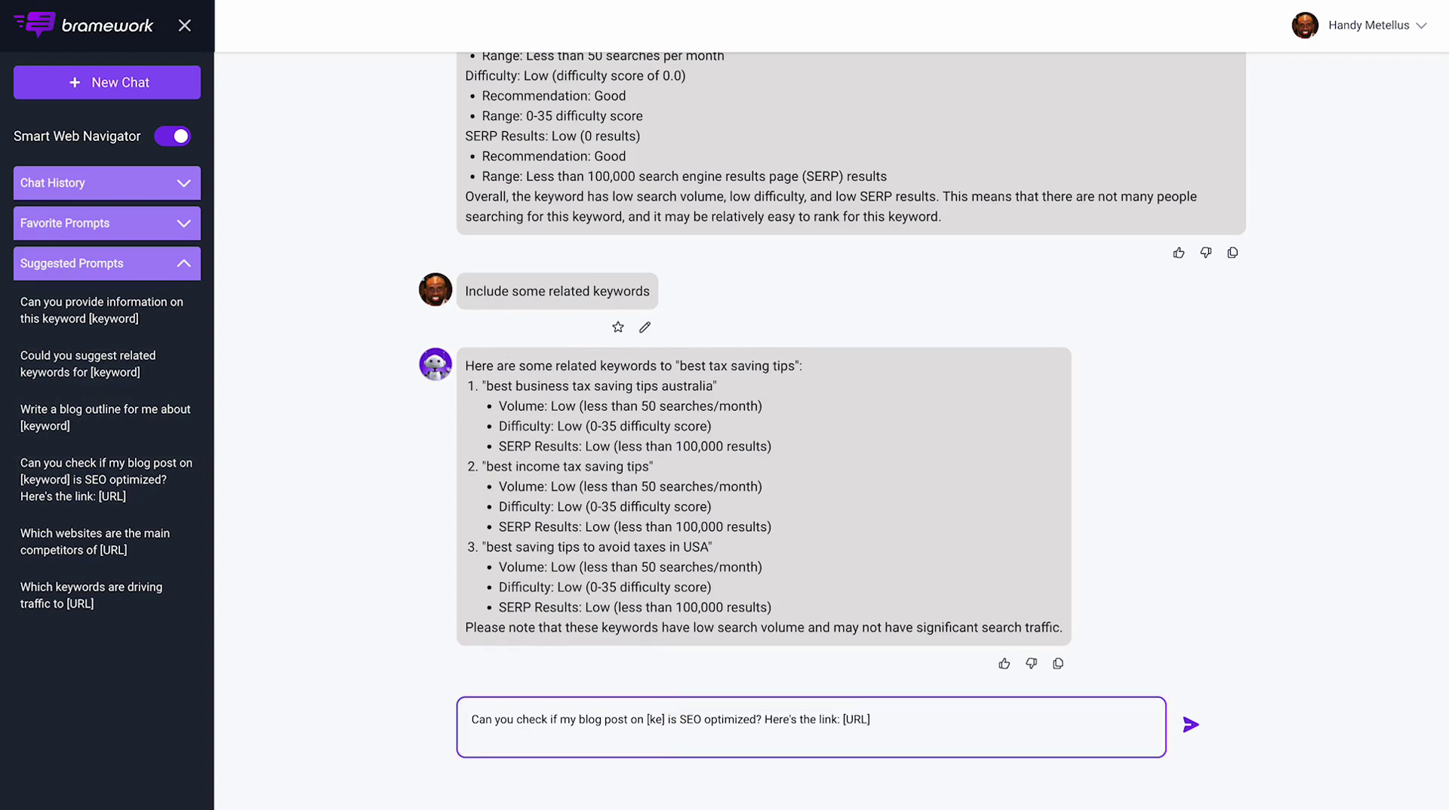
key("BackSpace")
type("oe v")
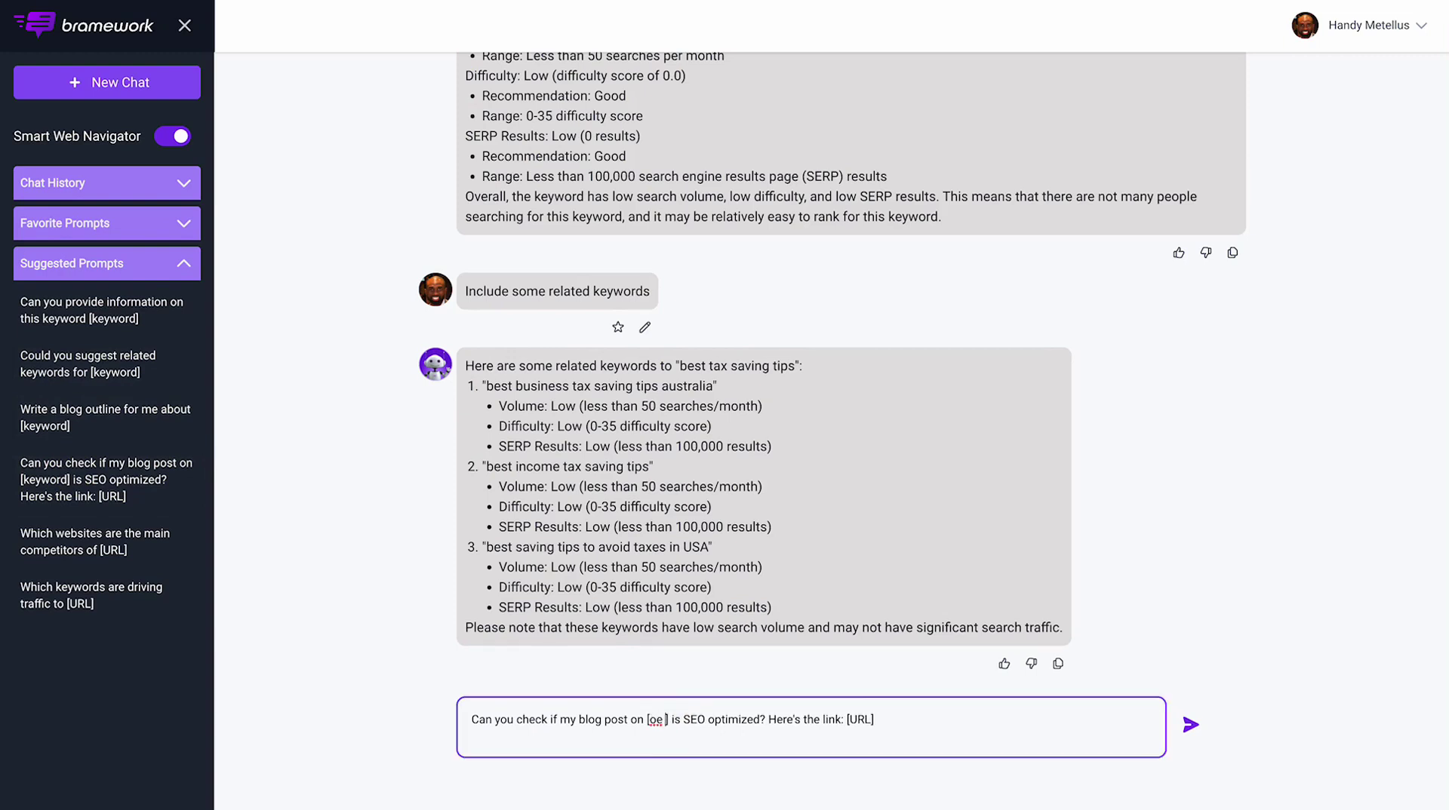
type("s oem")
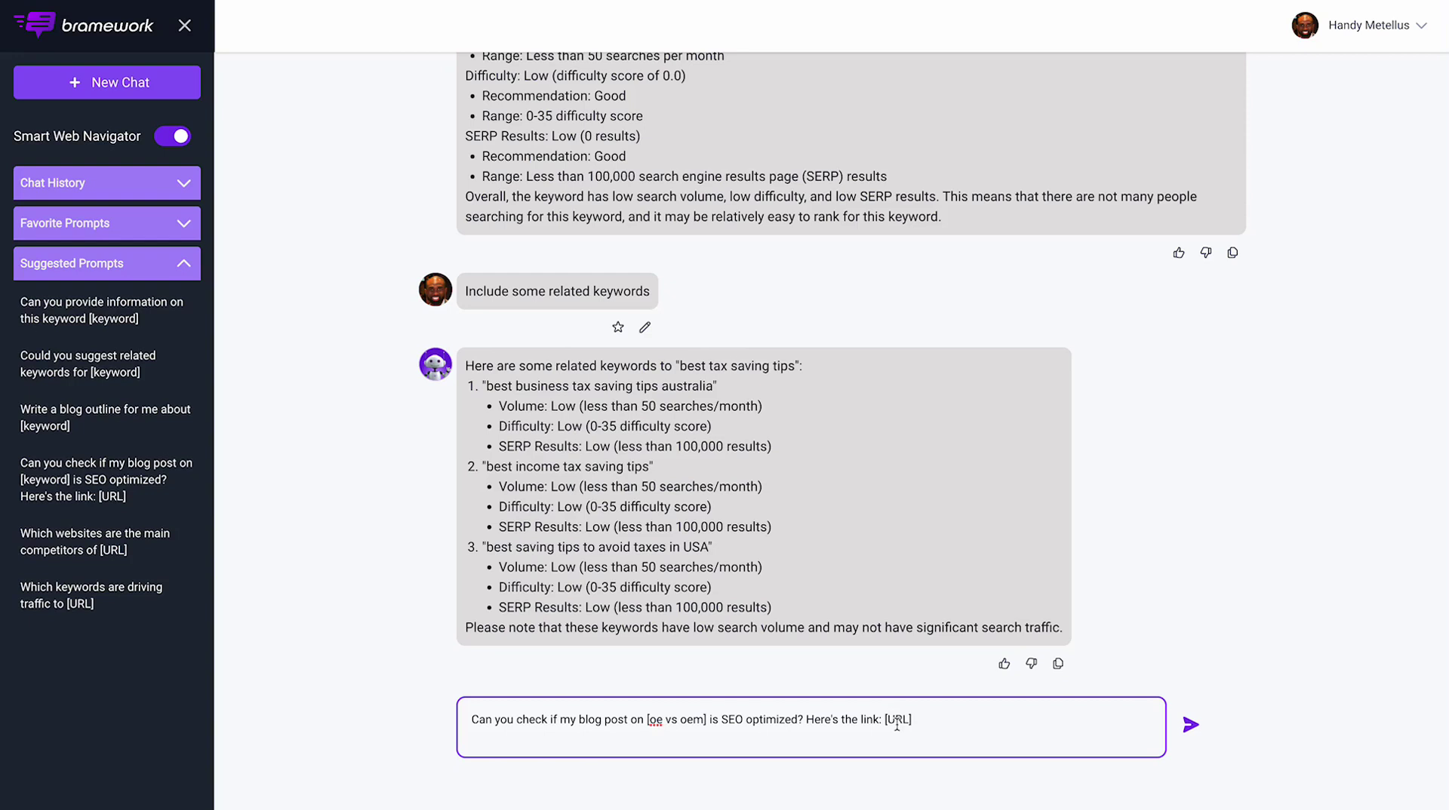
double_click(902, 719)
key("BackSpace")
type("https://handytaxguy.com/oe-vs-oem/")
left_click(1190, 726)
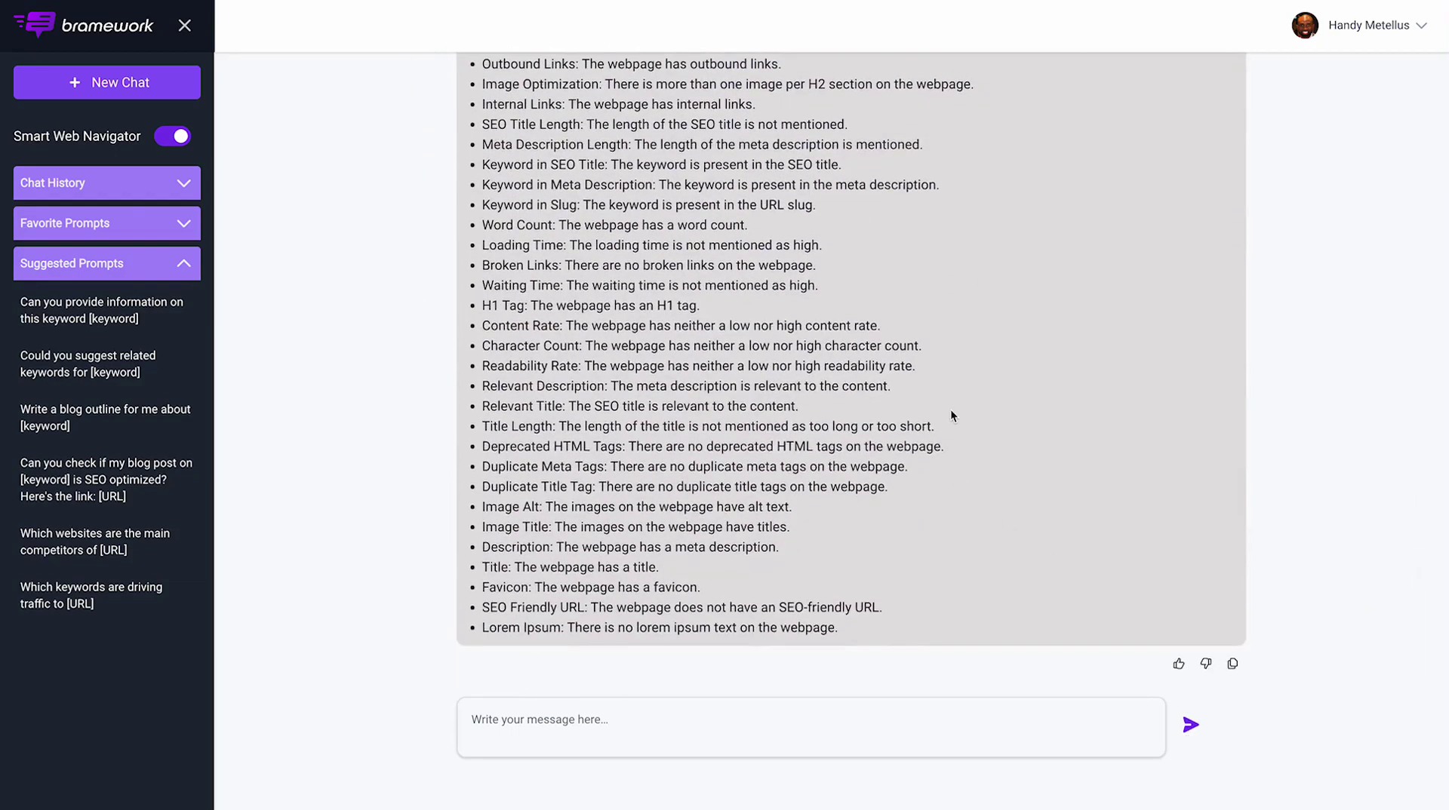
Examine the SEO factors listed in the assistant's analysis of the webpage.
scroll(951, 412, "up", 4)
scroll(949, 413, "down", 4)
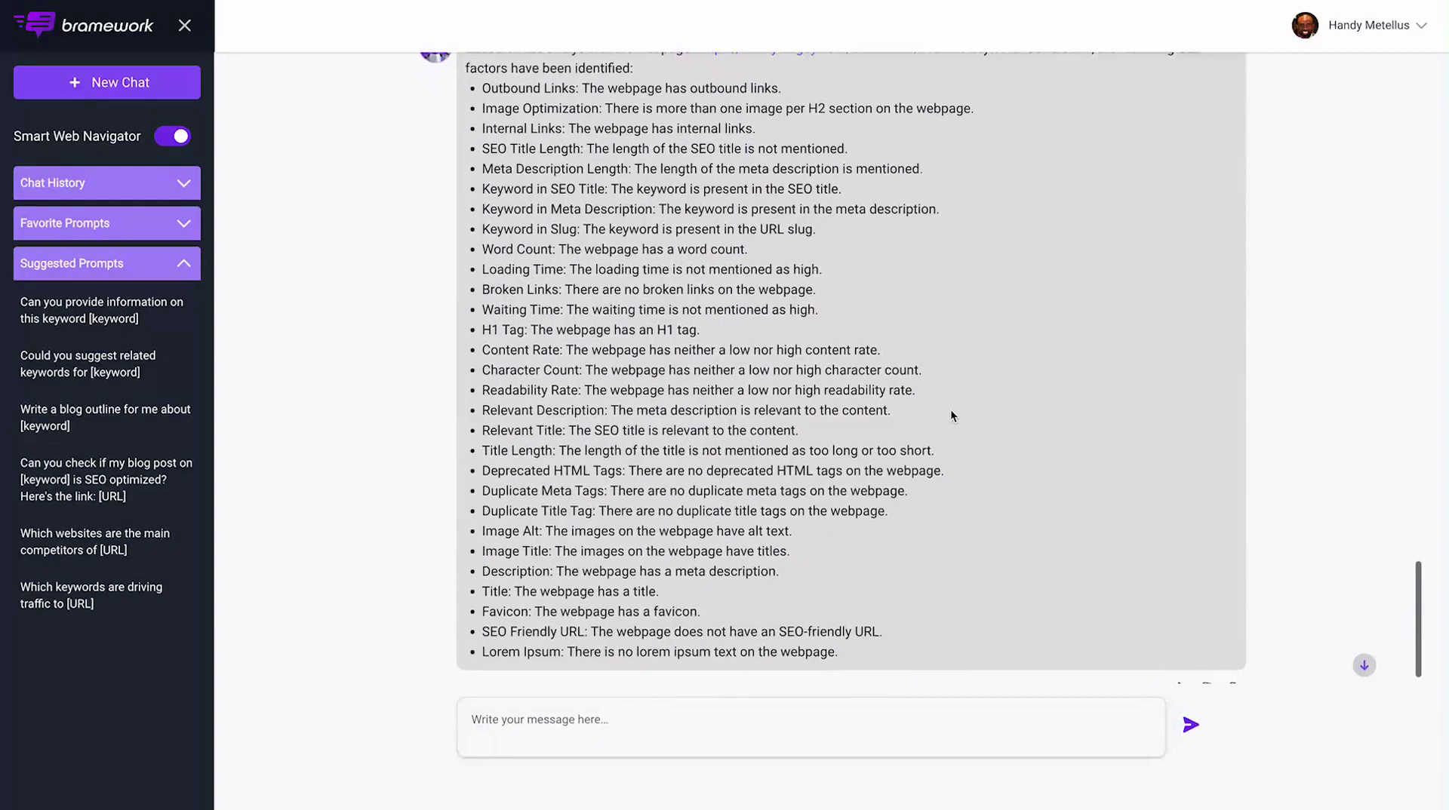
scroll(950, 413, "up", 1)
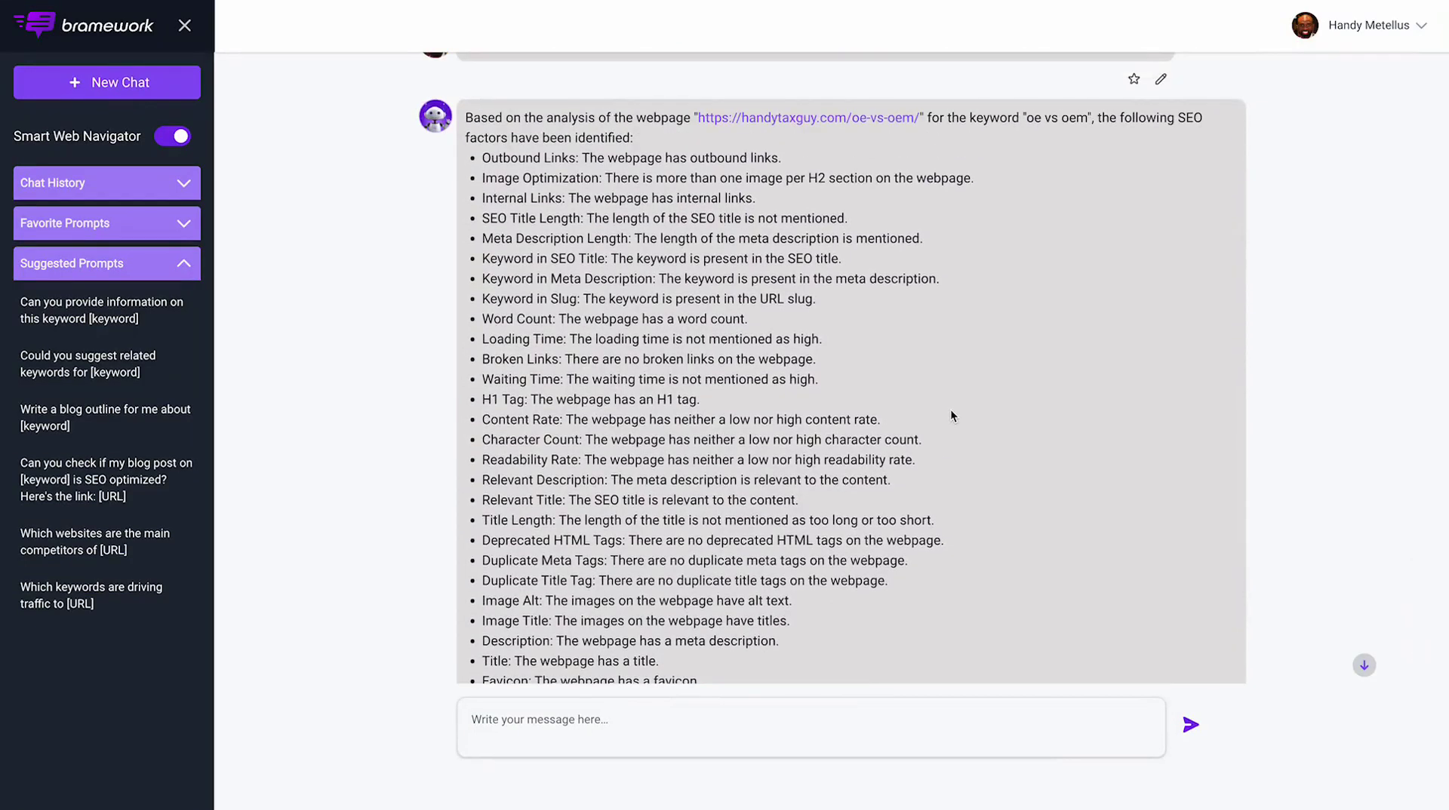
scroll(949, 409, "down", 1)
scroll(950, 409, "up", 1)
scroll(949, 409, "down", 1)
scroll(910, 317, "up", 2)
scroll(910, 317, "down", 2)
scroll(910, 317, "up", 1)
scroll(392, 409, "down", 1)
left_click(104, 526)
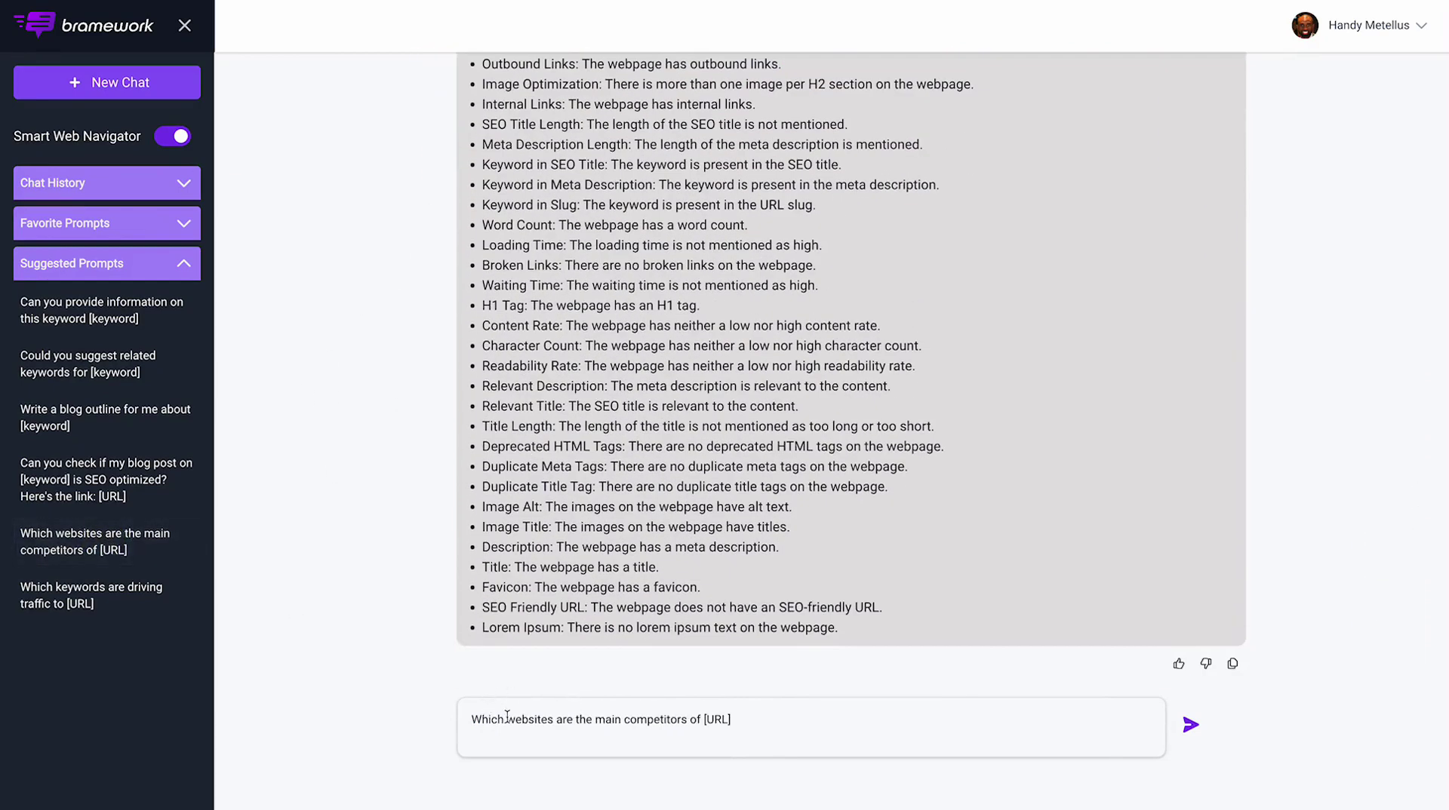
left_click(729, 719)
key("BackSpace")
key("BackSpace")
key("BackSpace")
key("ctrl+v")
key("BackSpace")
key("BackSpace")
key("BackSpace")
key("BackSpace")
key("BackSpace")
key("BackSpace")
key("BackSpace")
key("BackSpace")
key("BackSpace")
key("BackSpace")
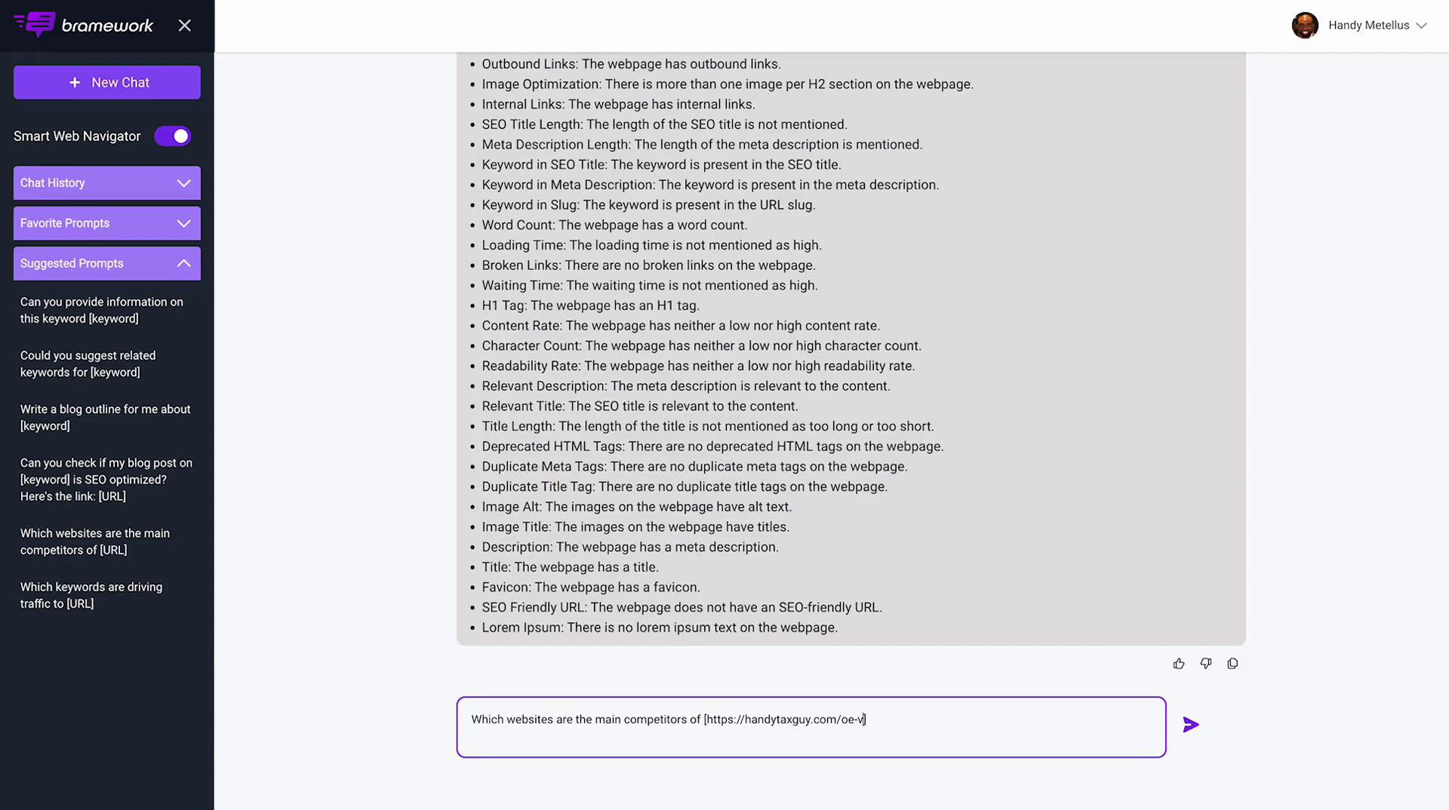
left_click(1191, 725)
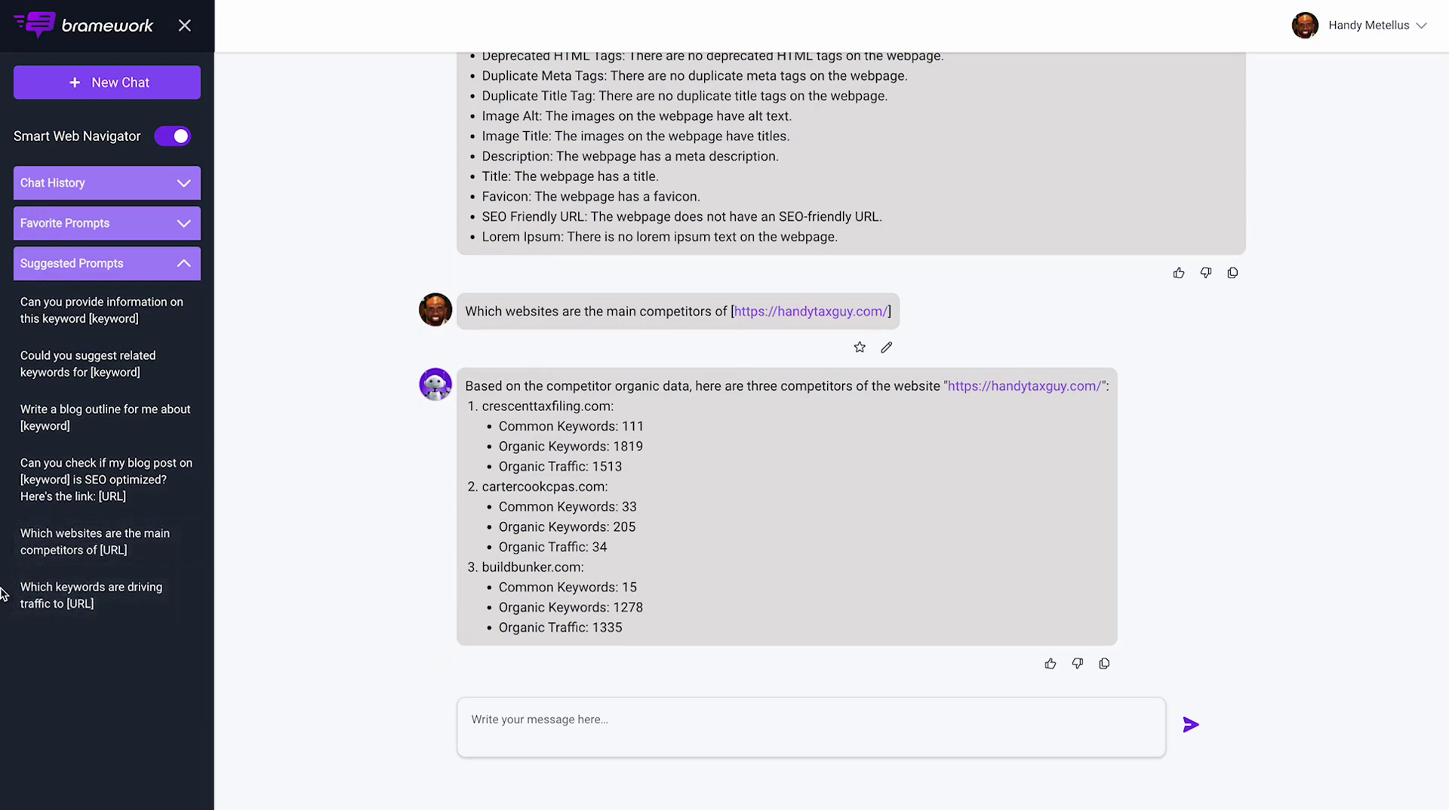
left_click(90, 588)
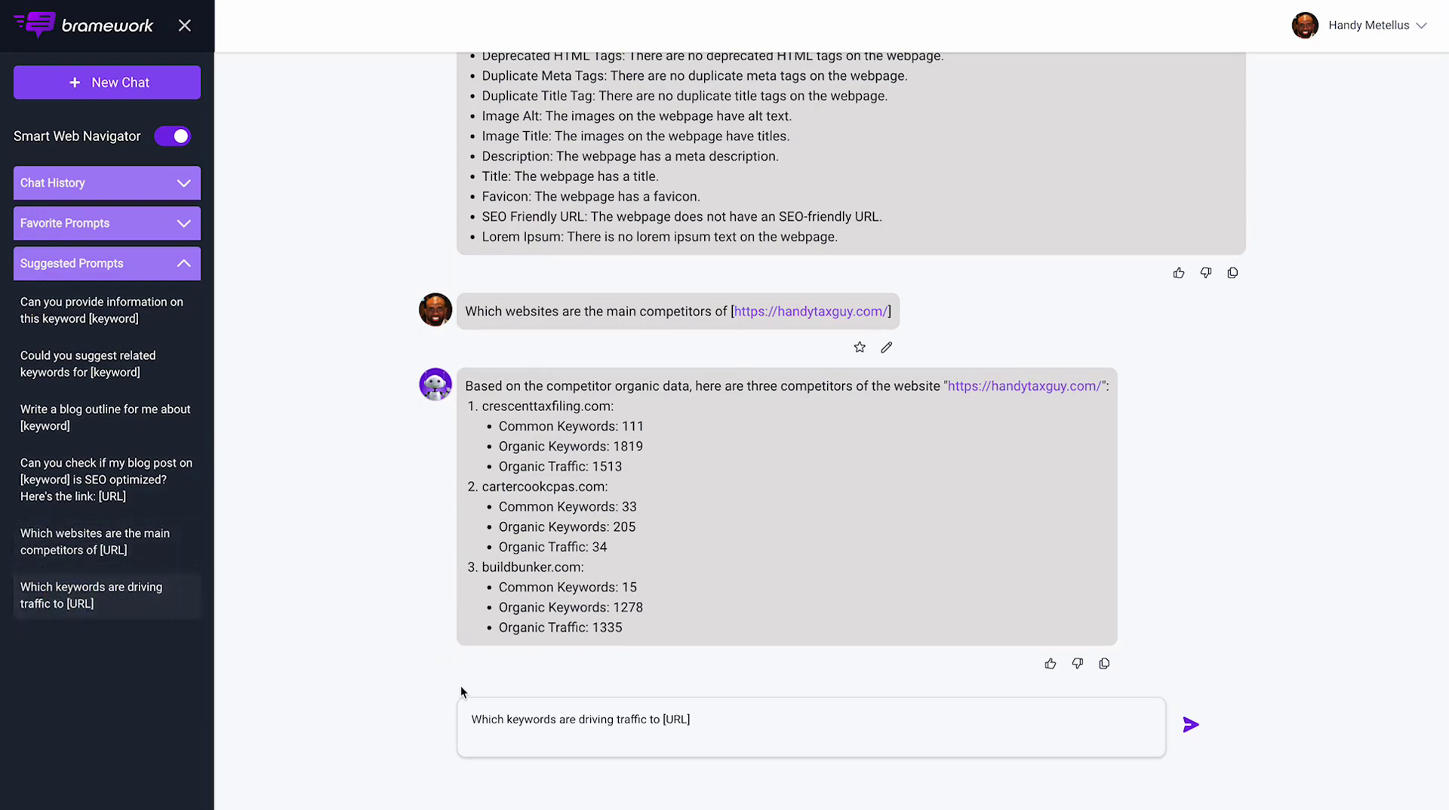
left_click(659, 721)
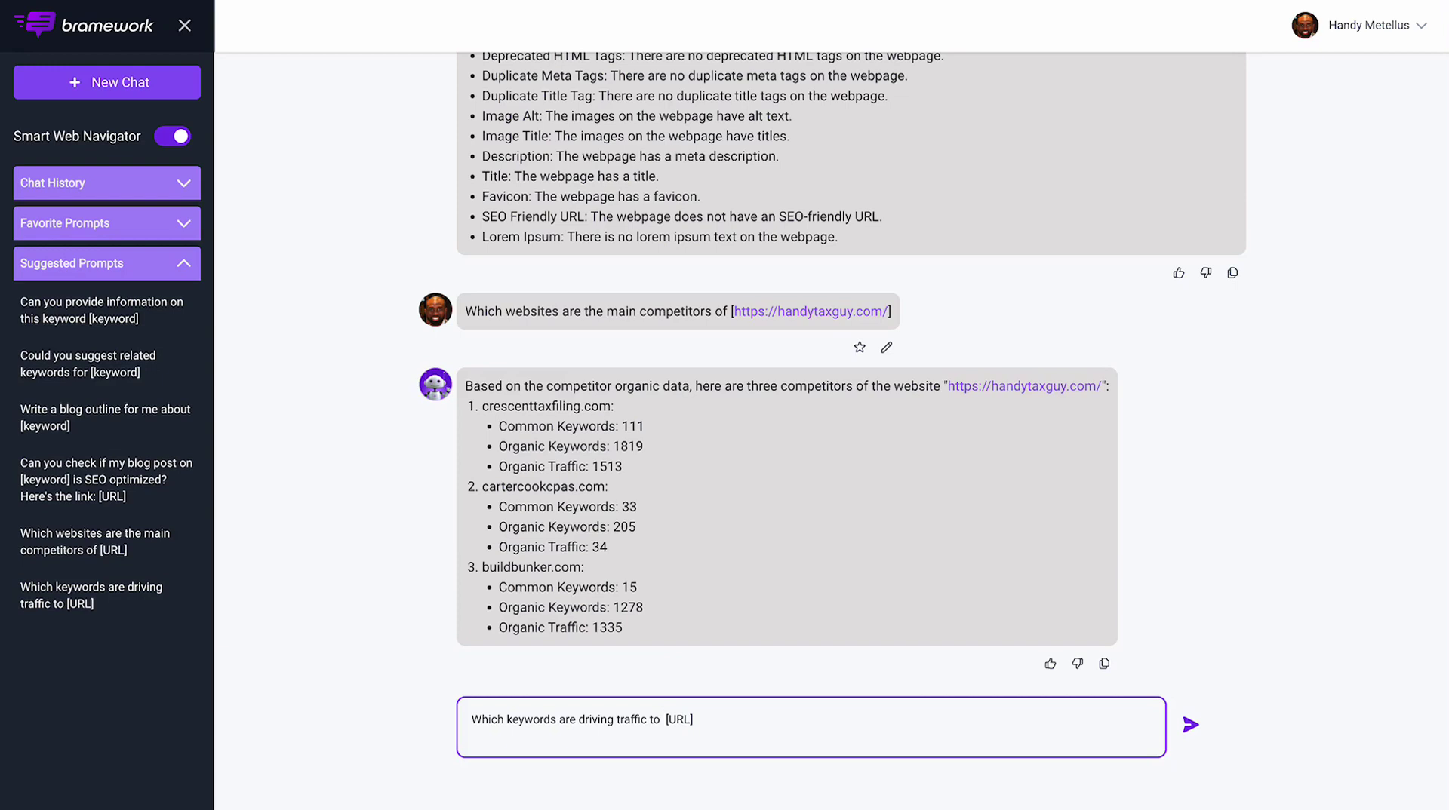
type("website the URL us")
key("BackSpace")
key("BackSpace")
type("is")
key("BackSpace")
key("BackSpace")
key("BackSpace")
type("https://handytaxguy.com/oe-vs-oem/")
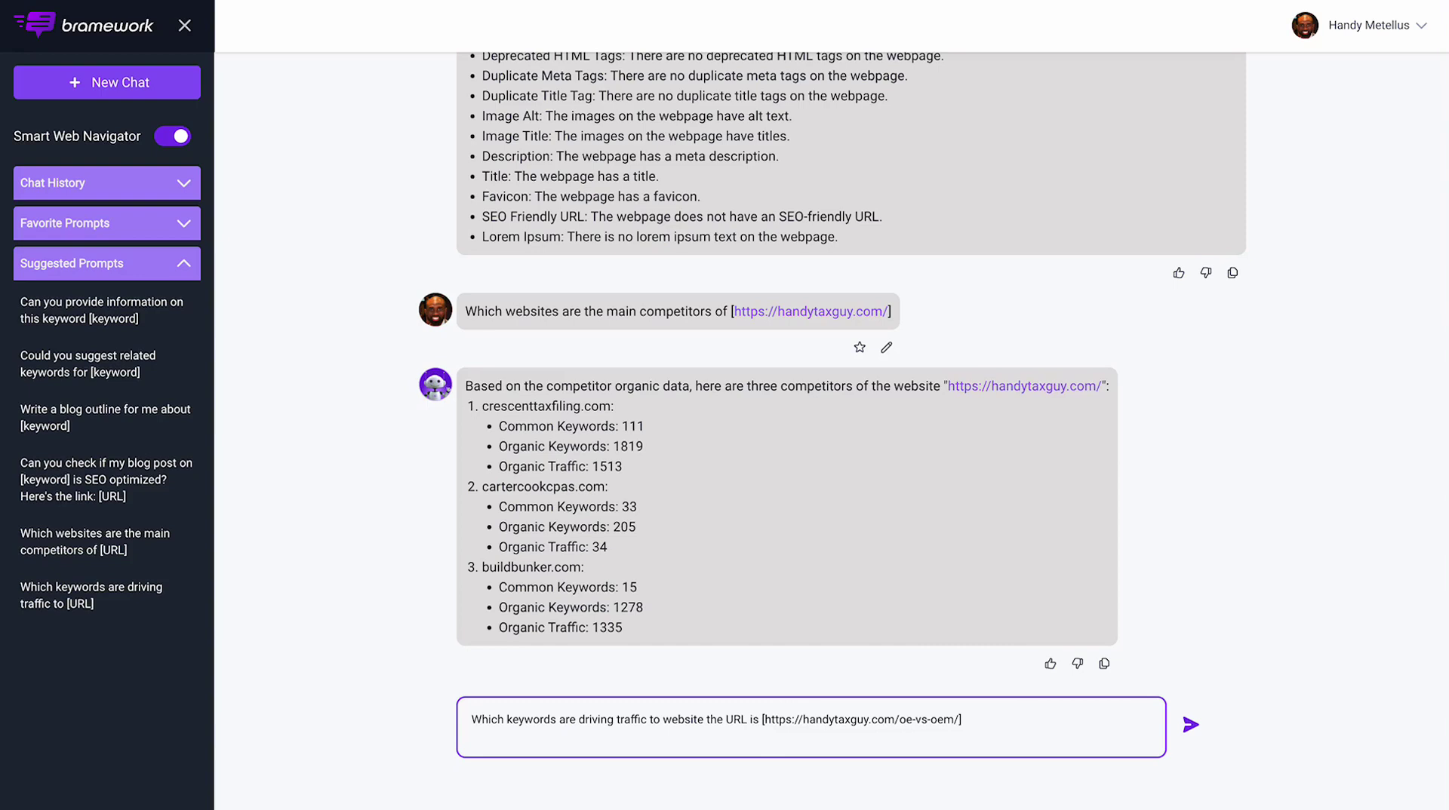
key("BackSpace")
key("BackSpace")
key("BackSpace")
key("BackSpace")
key("BackSpace")
key("BackSpace")
key("BackSpace")
key("BackSpace")
key("BackSpace")
key("BackSpace")
key("BackSpace")
left_click(1190, 726)
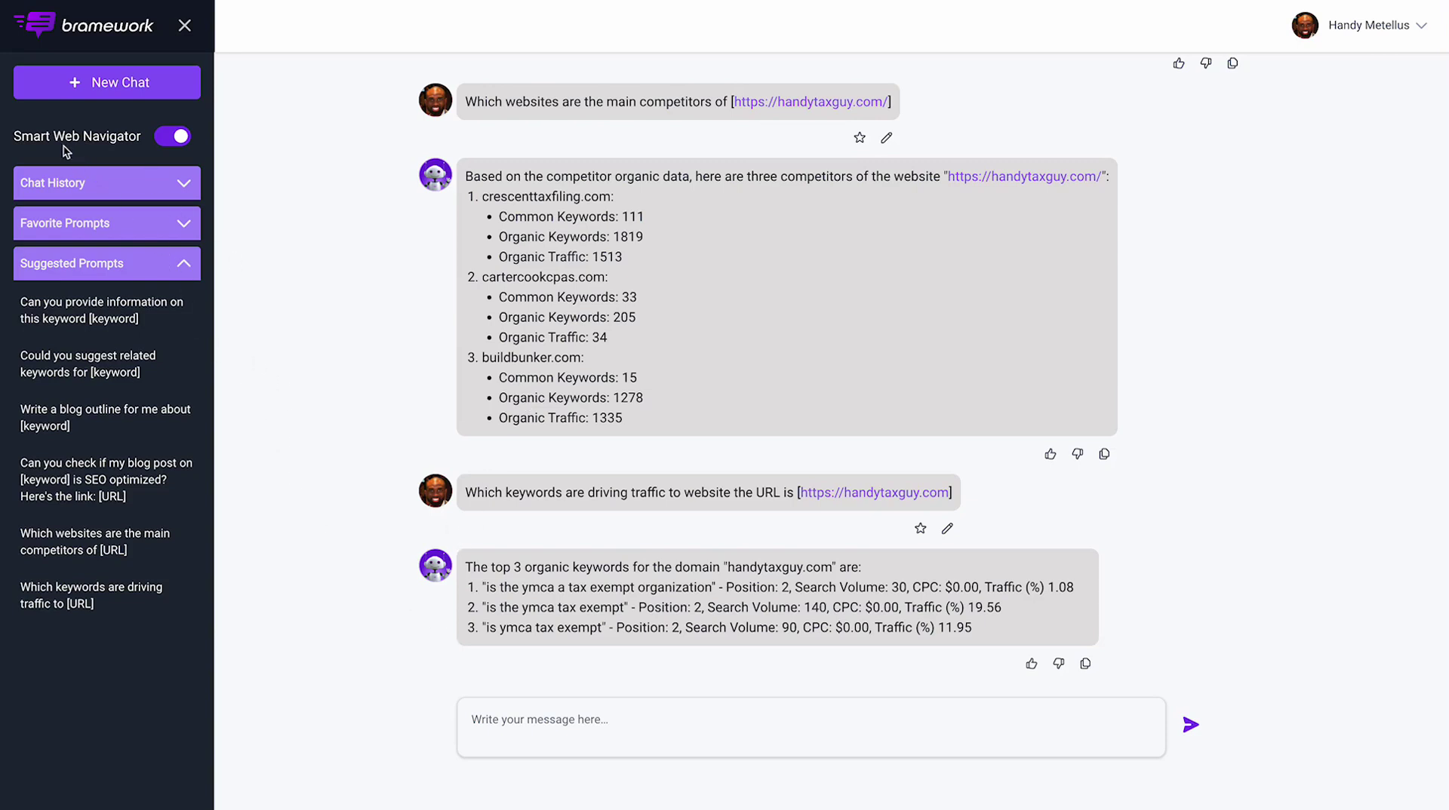
Send the message "What's the weather right now in Dallas Texas?".
left_click(553, 723)
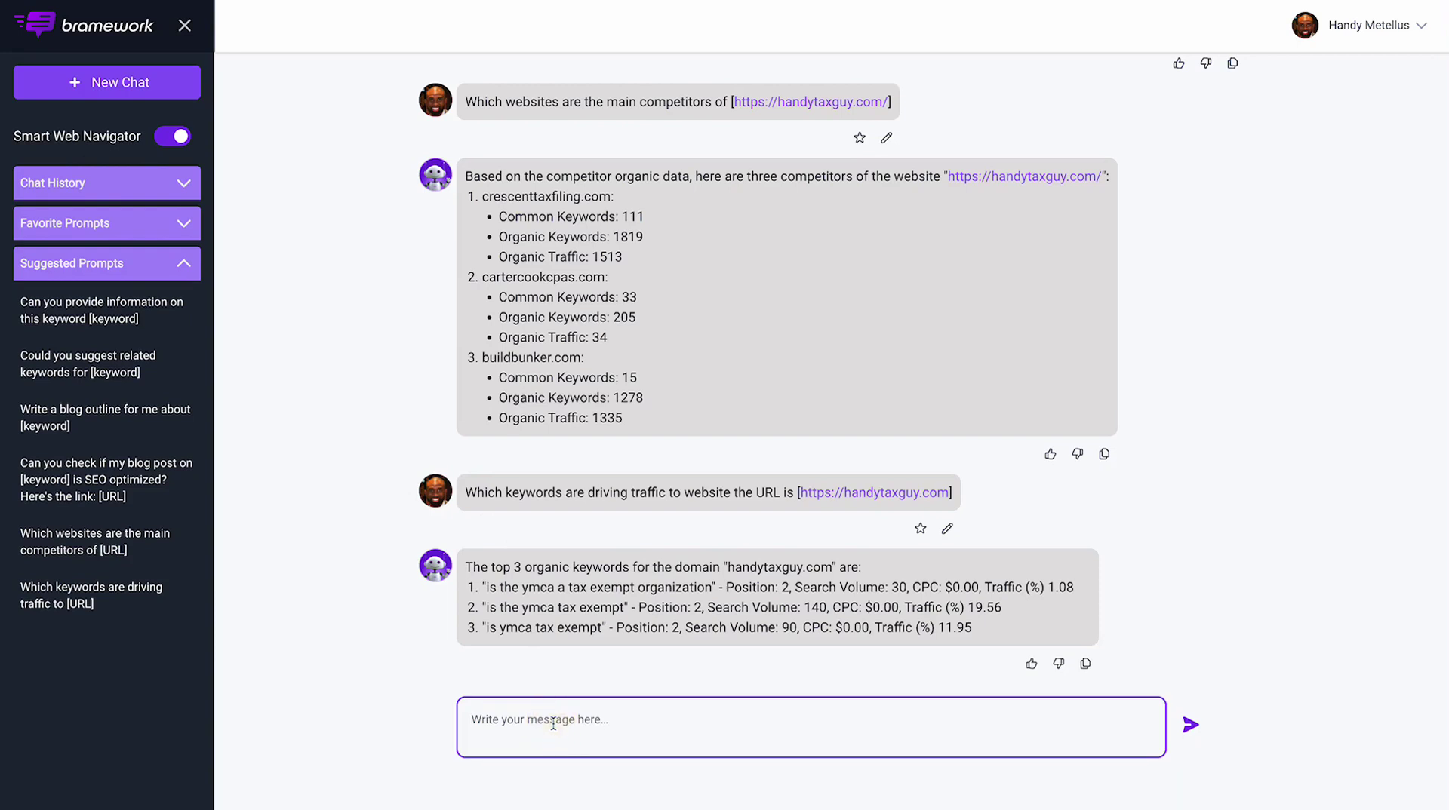
type("What's the weather right now in Dalls")
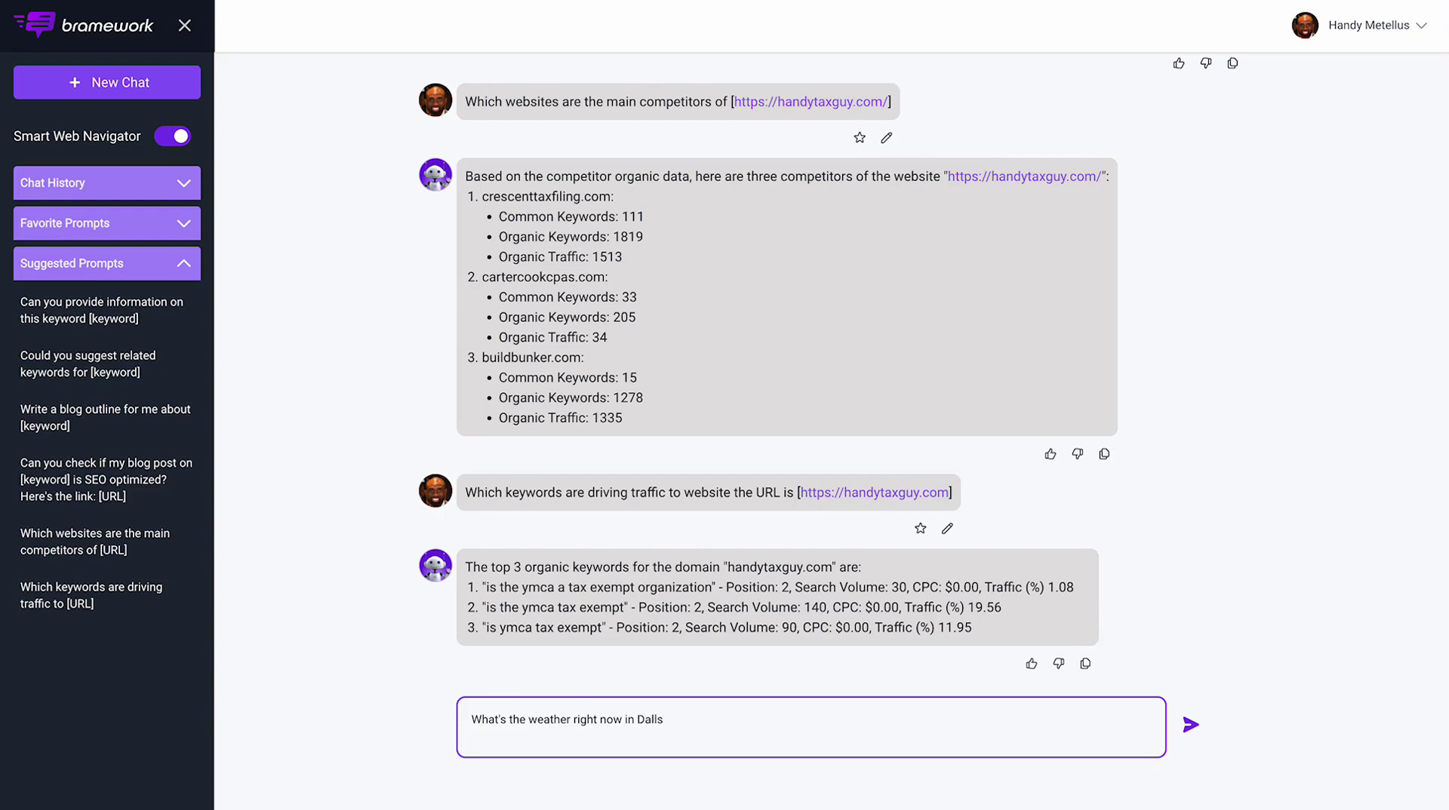
key("BackSpace")
type("as Texas?")
left_click(1191, 724)
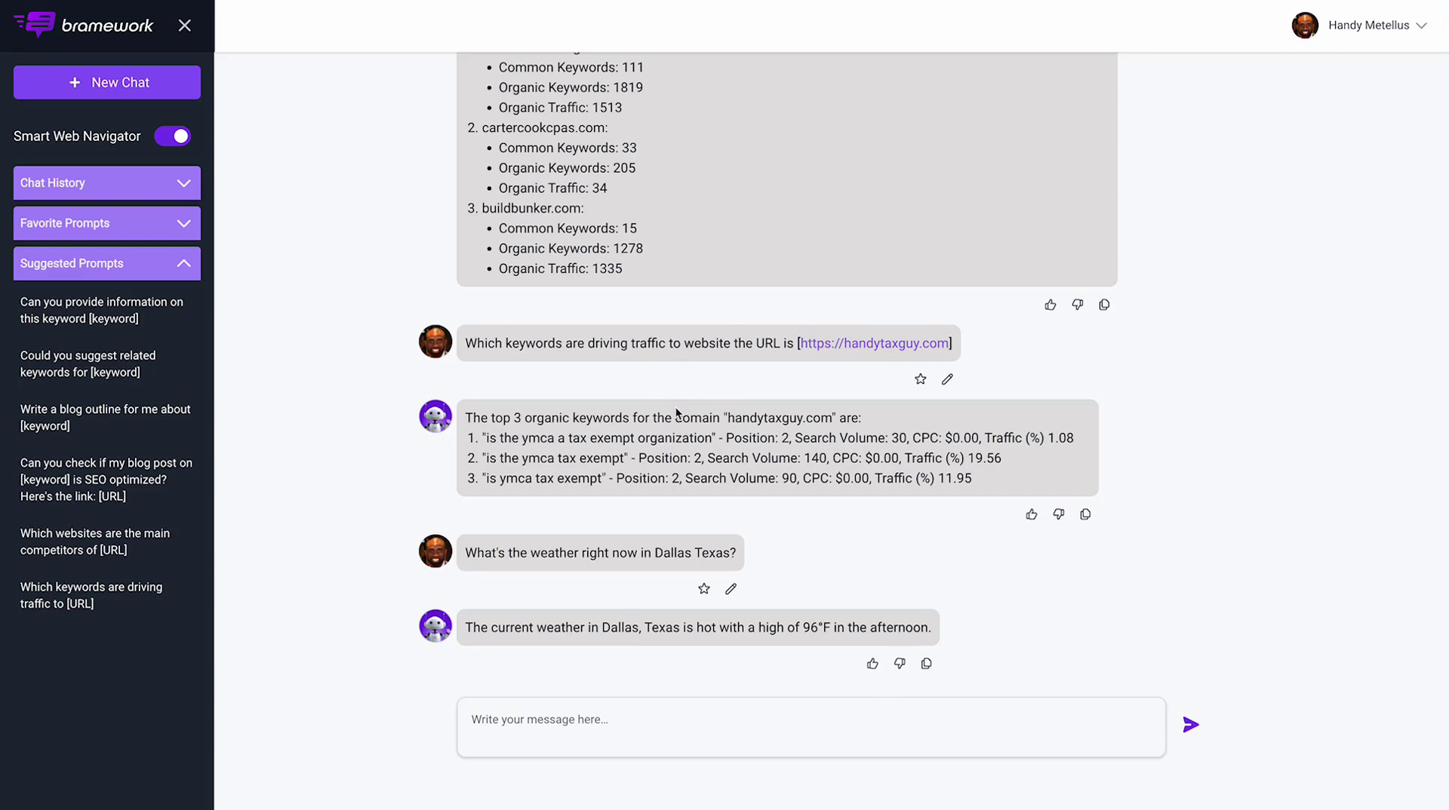
Leave the chat for the post "The Beginner's Guide to Starting a Business" and show the chat settings in its editor.
left_click(185, 25)
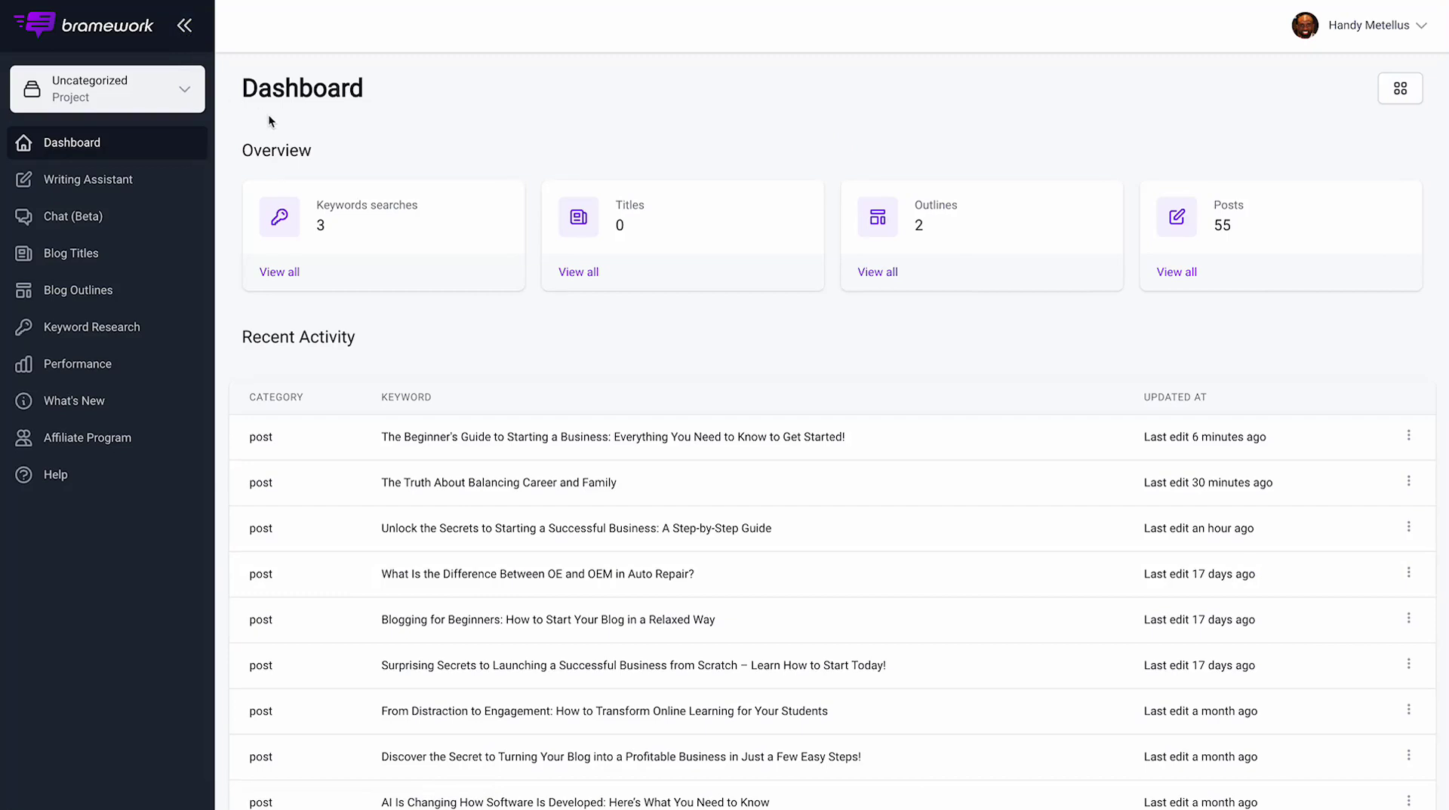
left_click(624, 440)
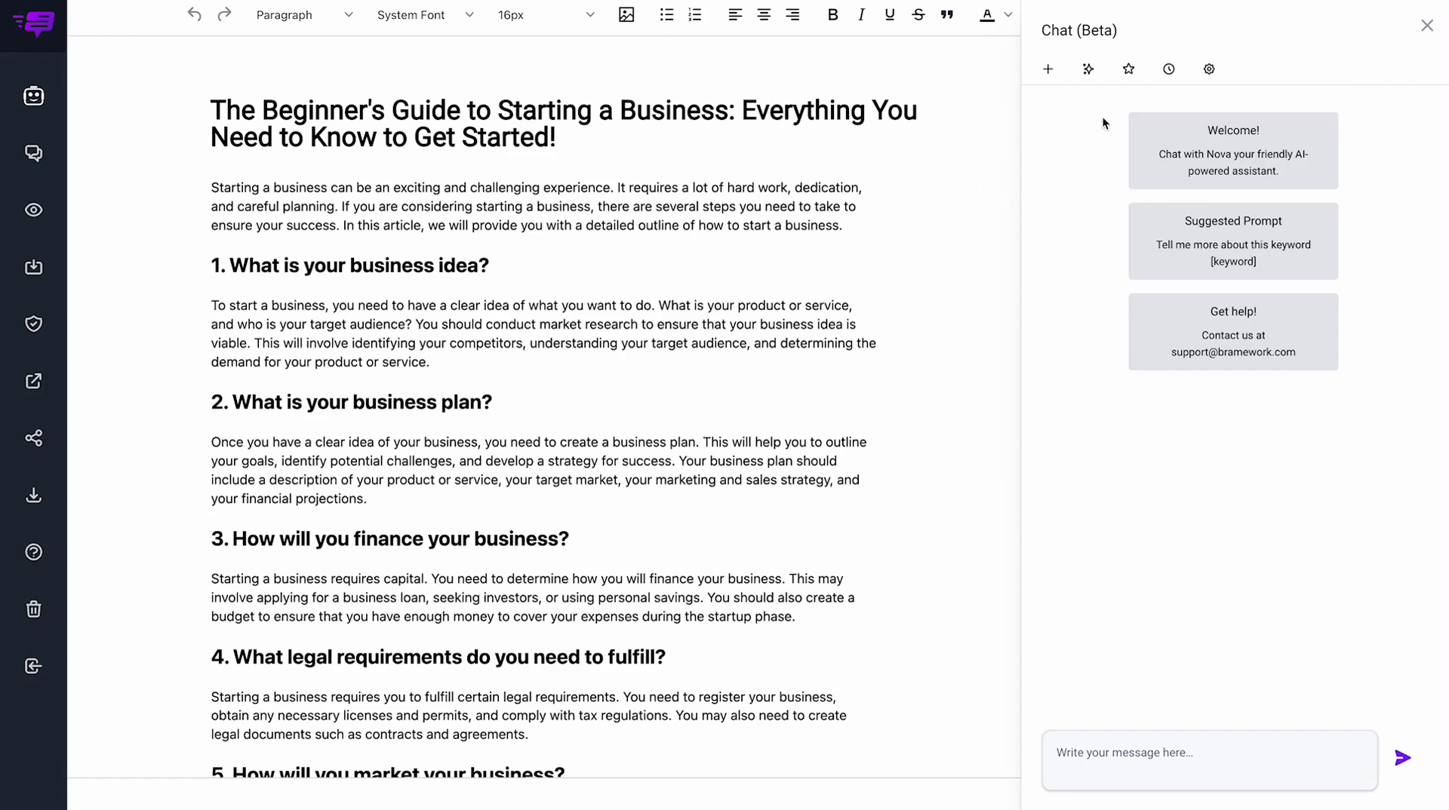
left_click(1209, 69)
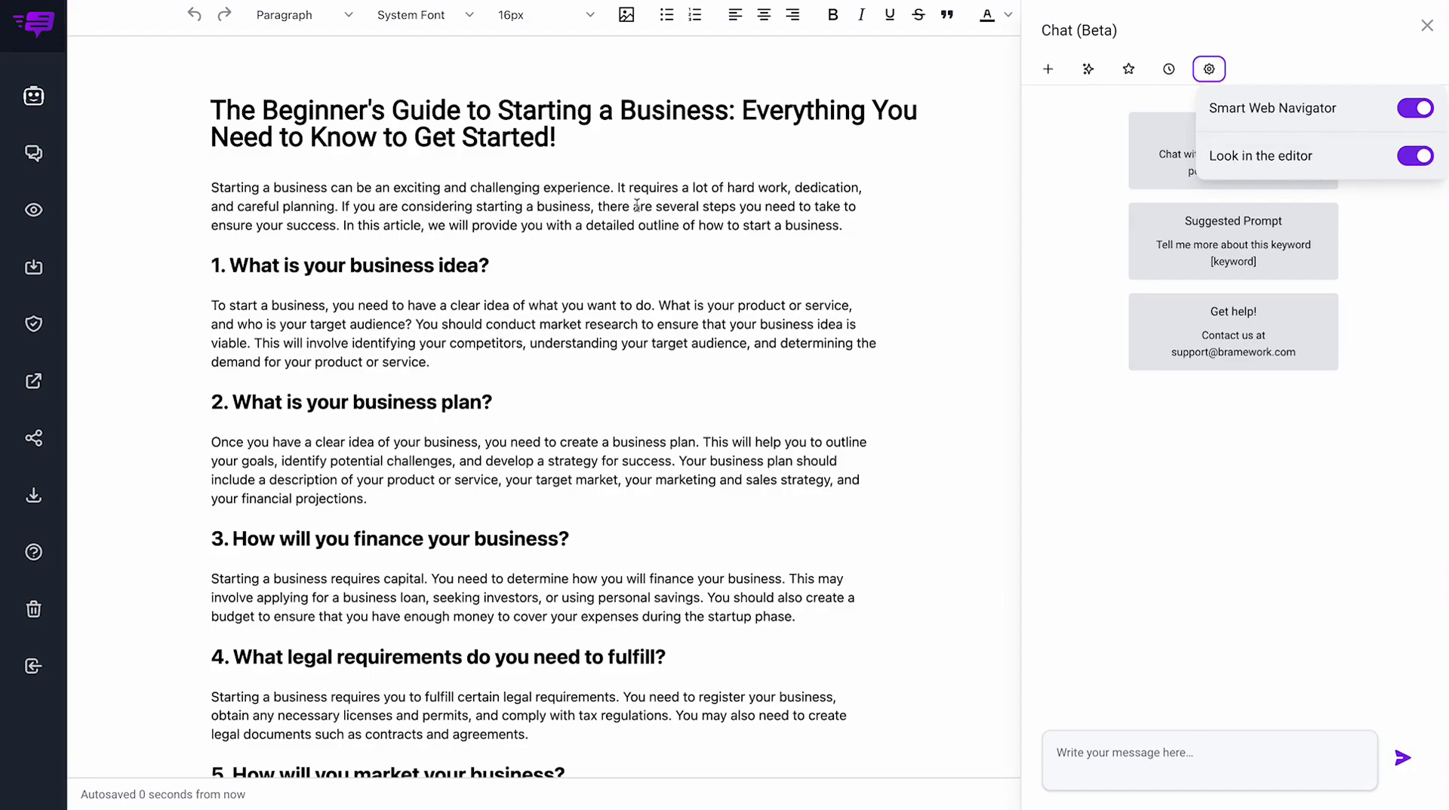
Look through the article's numbered sections in the editor.
scroll(545, 299, "down", 3)
scroll(545, 299, "down", 5)
scroll(545, 299, "up", 10)
scroll(539, 296, "down", 3)
scroll(539, 295, "down", 4)
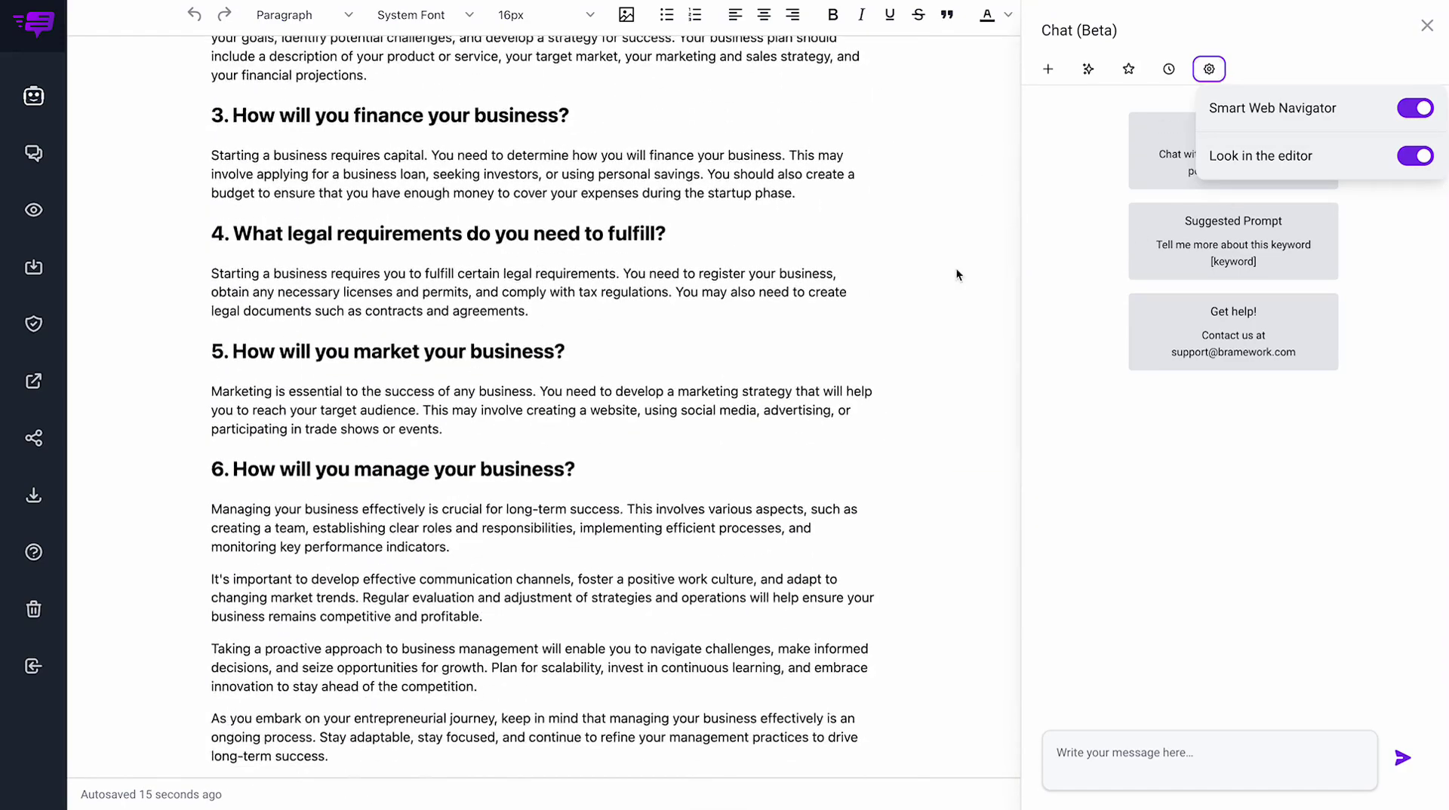
scroll(889, 217, "up", 6)
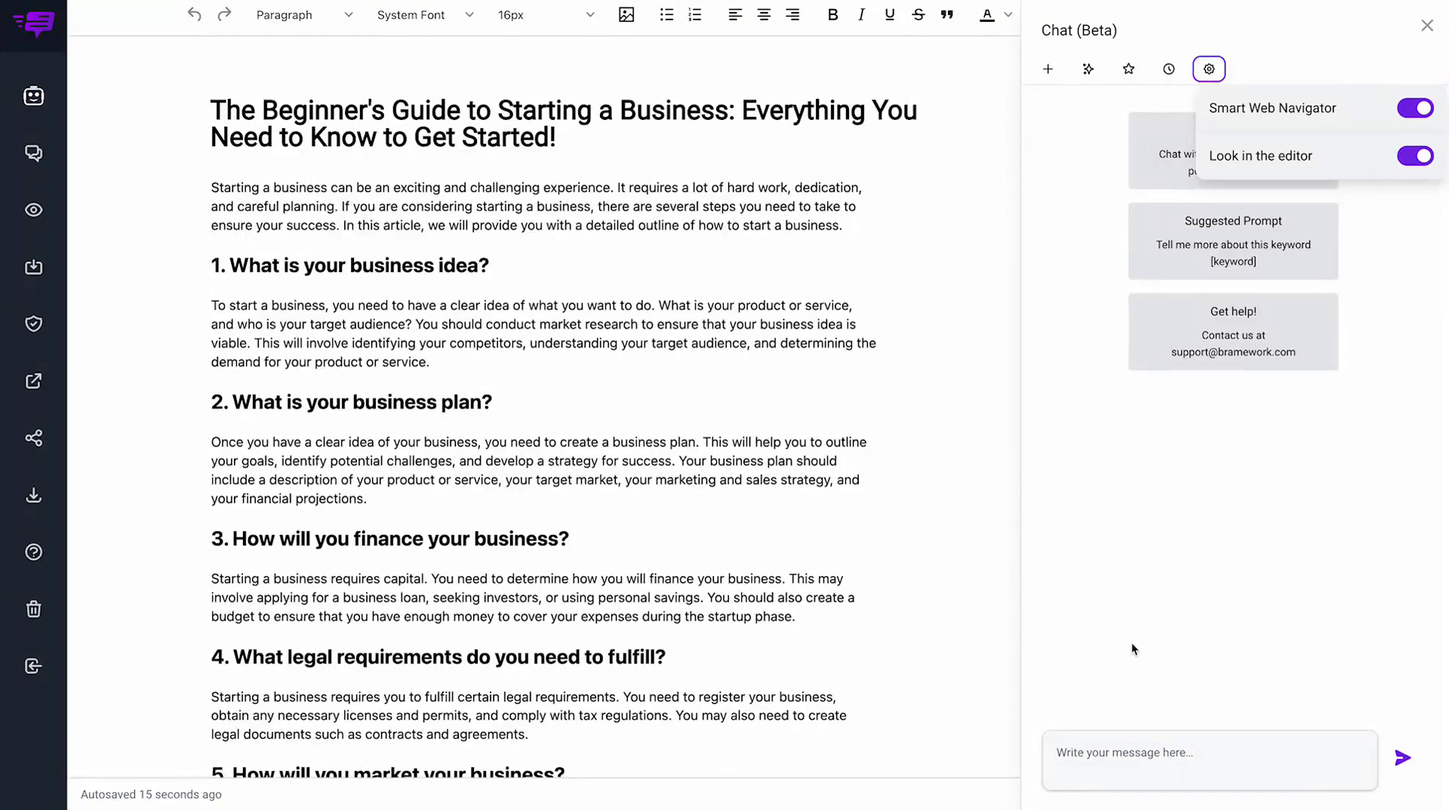
Ask the editor's chat assistant "Please write a short meta description for this article".
left_click(1164, 755)
type("Please w")
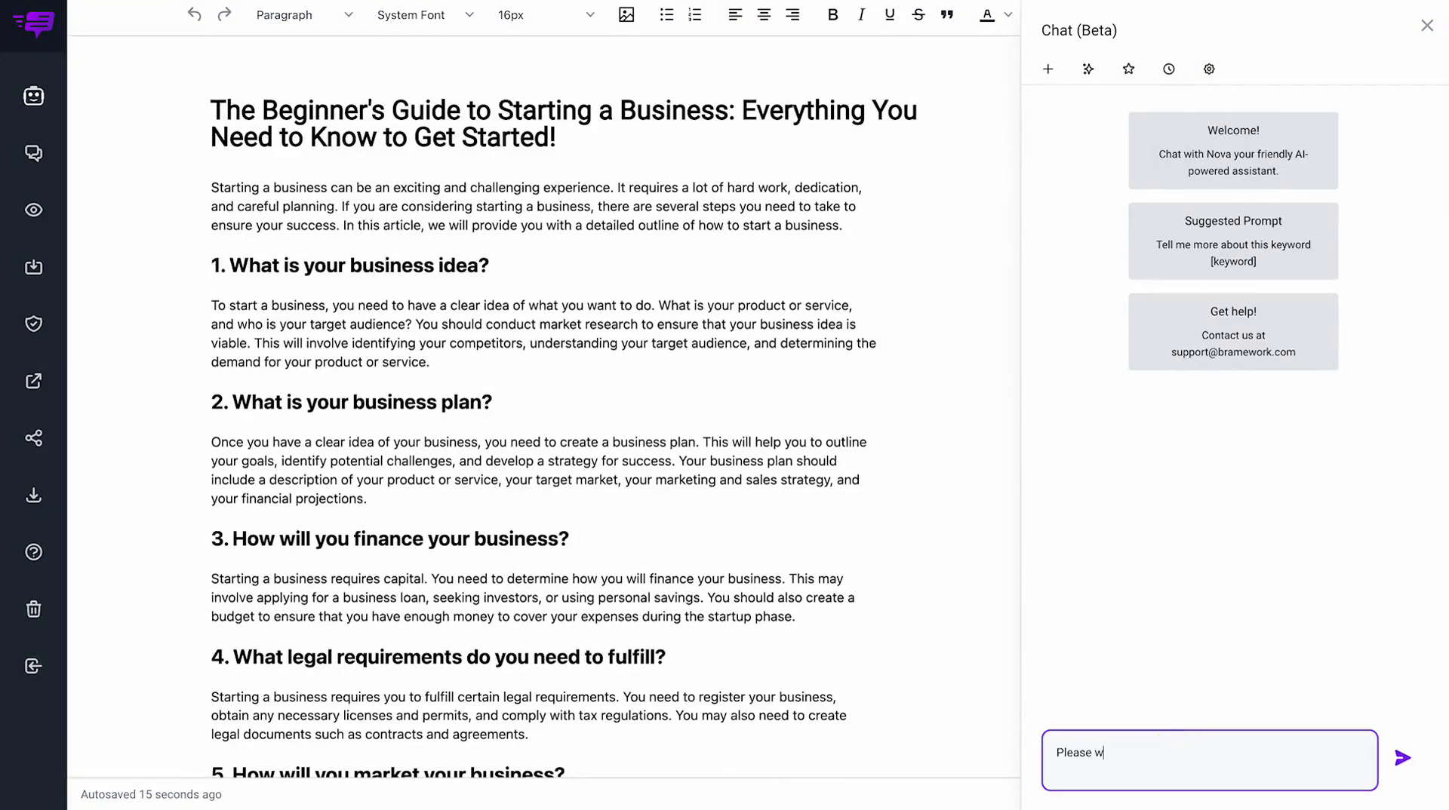
type("rite a short me")
type("tas")
type("desx")
type("criptoin for this article")
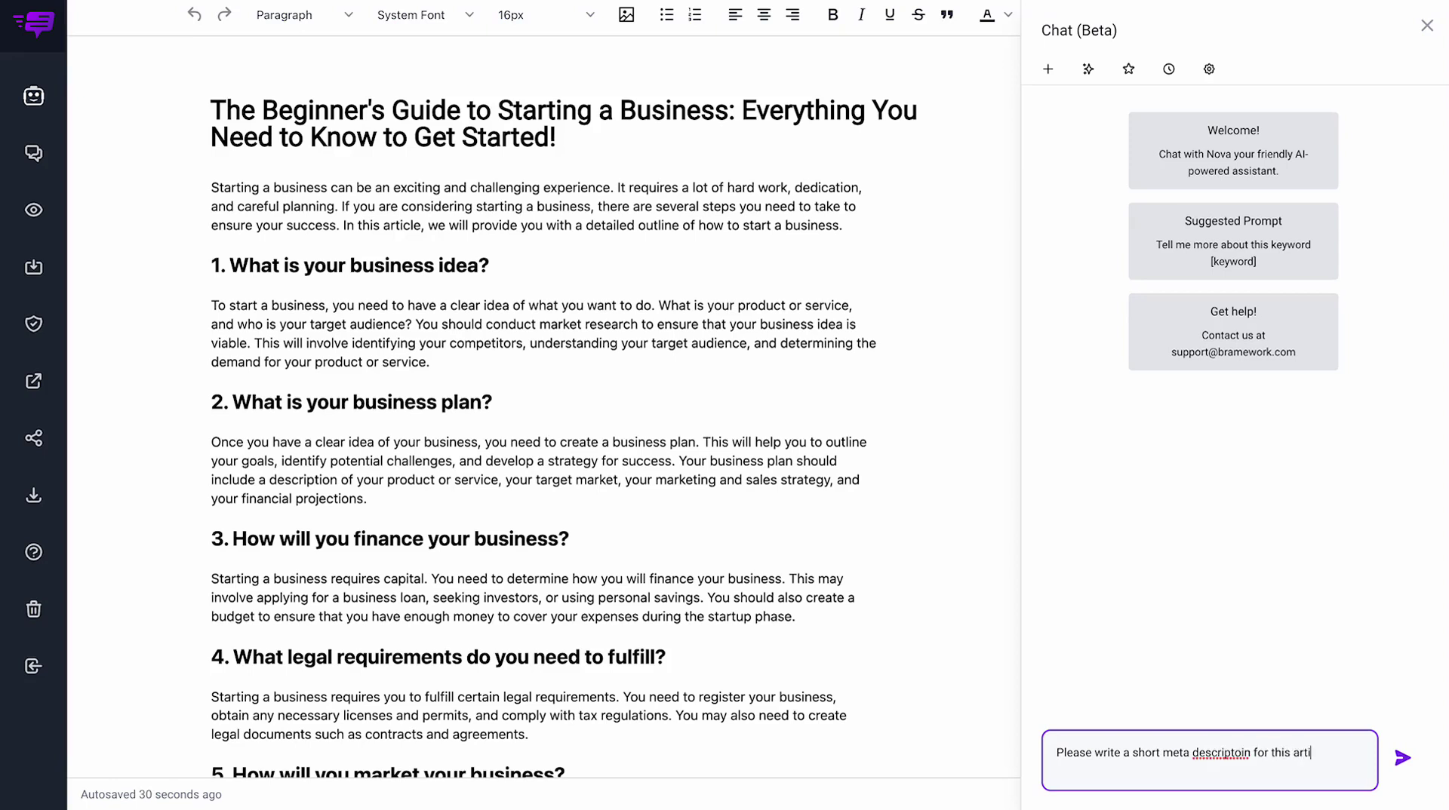
left_click(1217, 753)
key("BackSpace")
key("BackSpace")
key("BackSpace")
type("on")
left_click(1402, 760)
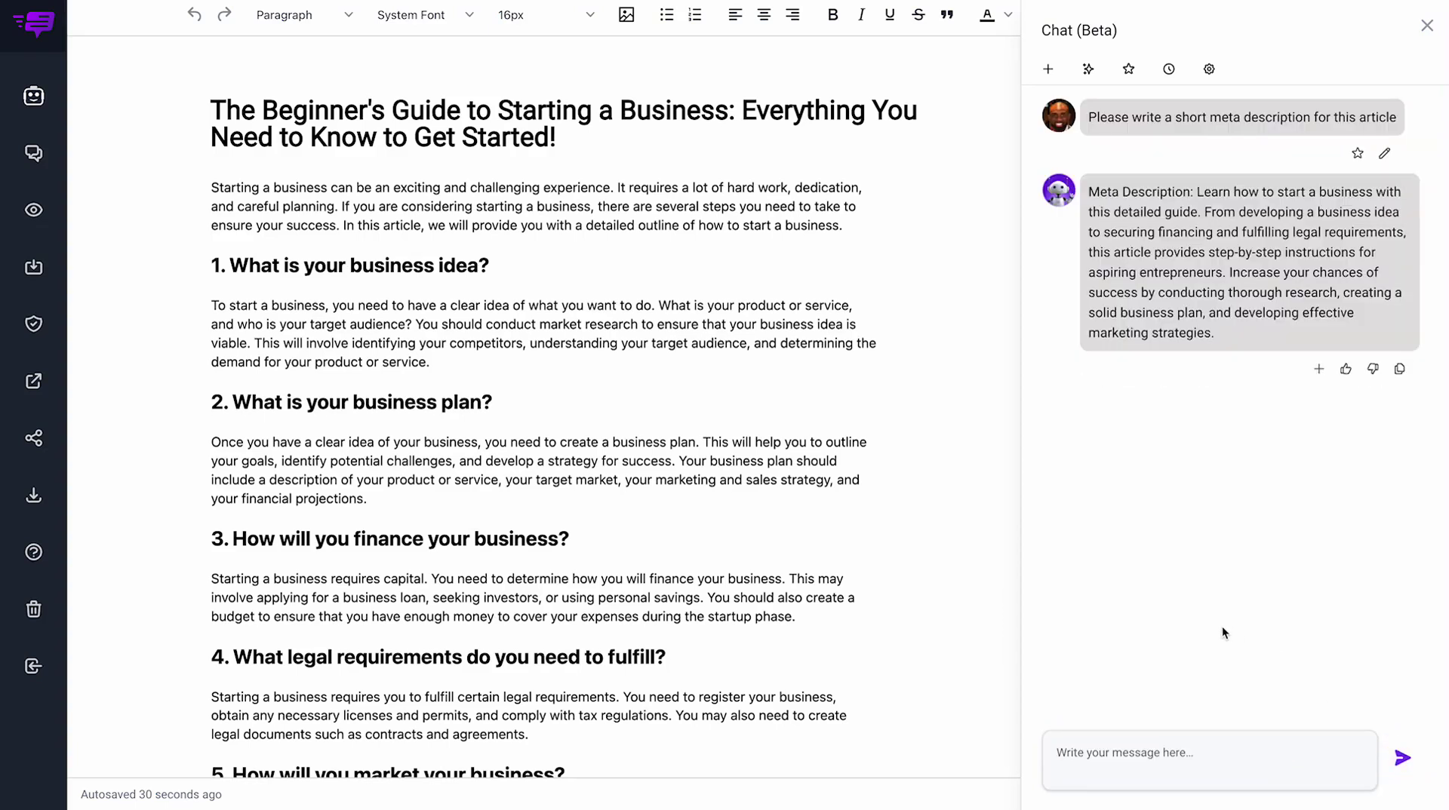
Send the follow-up message "Make it 150 characters or less".
left_click(1165, 768)
type("Make it")
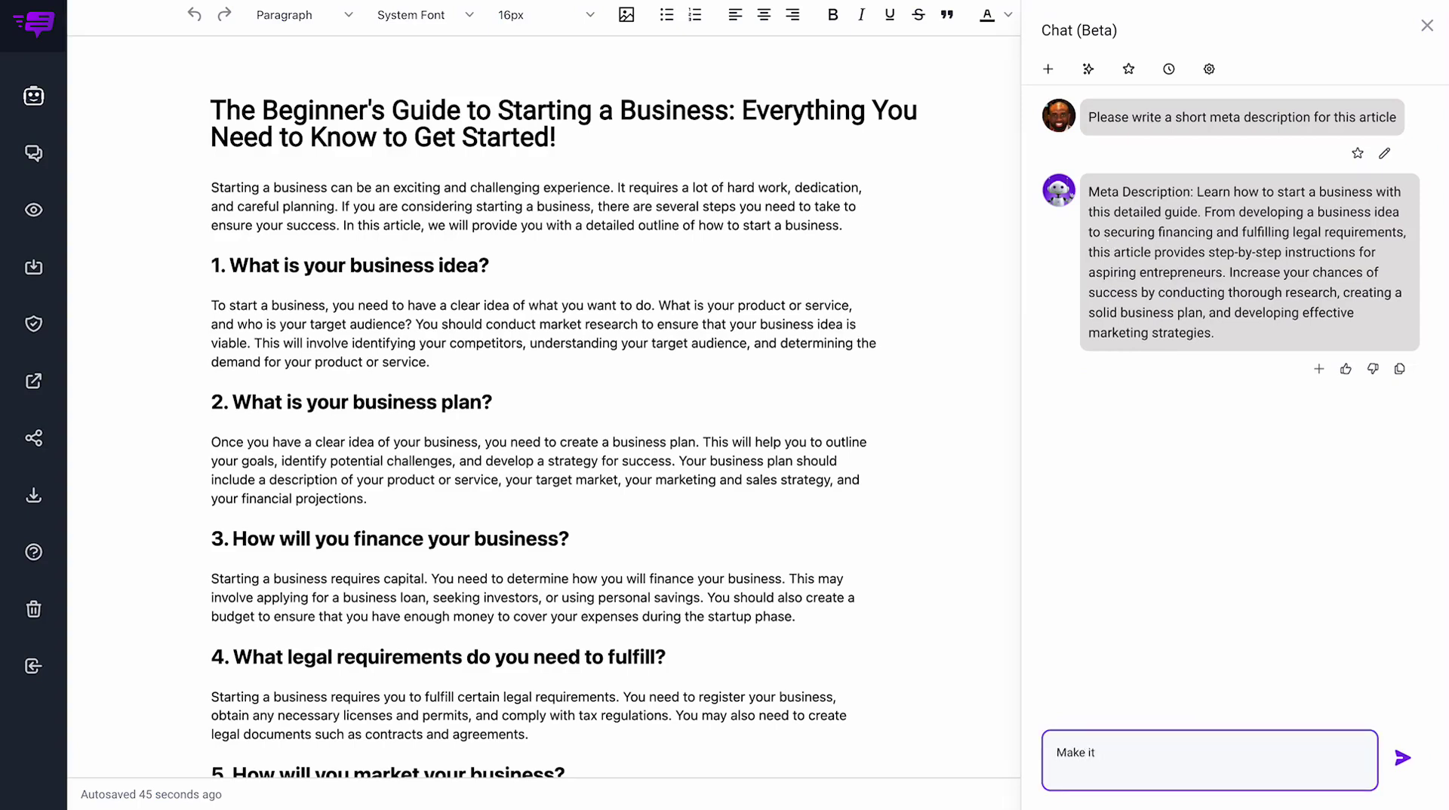
type(" 150 characters or less")
left_click(1399, 758)
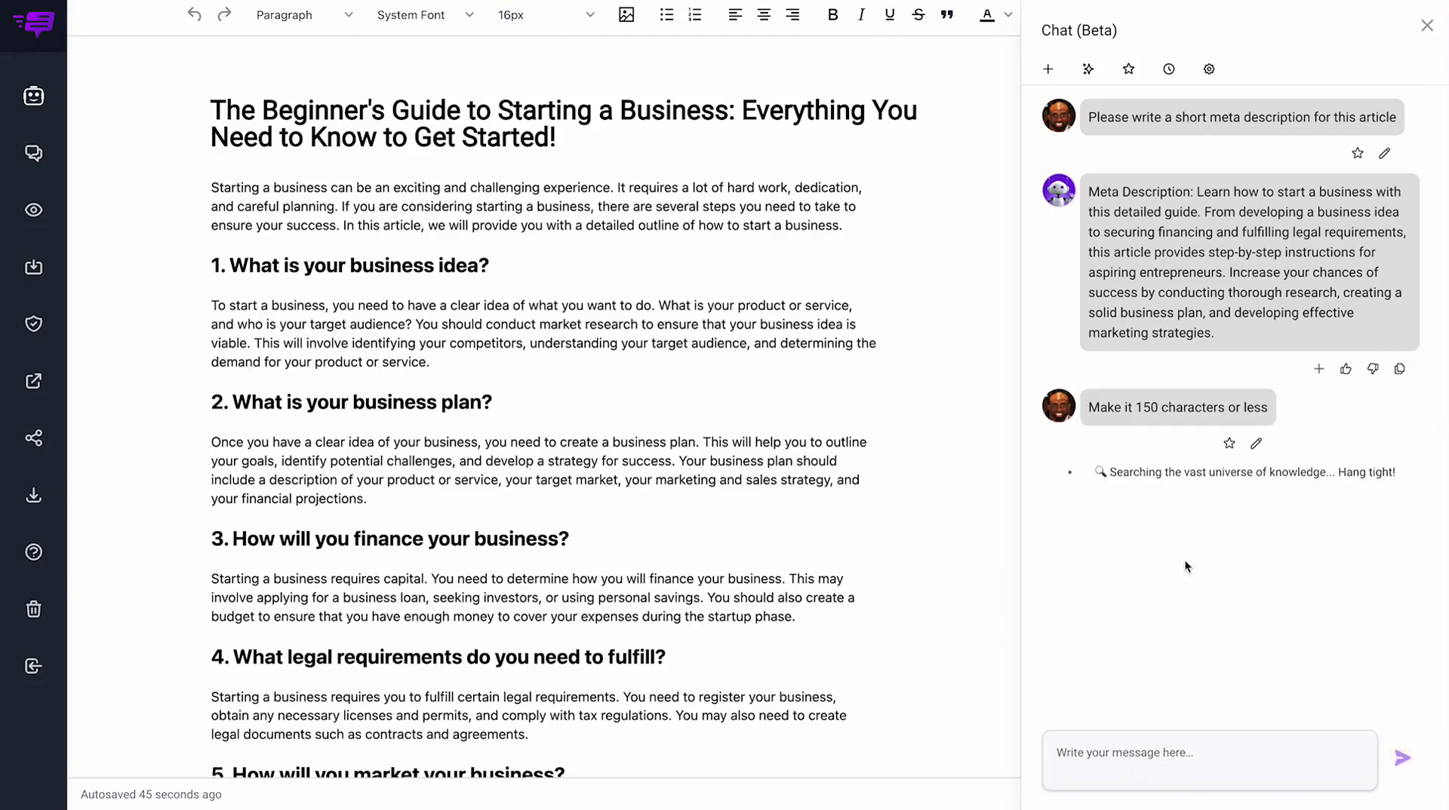
Ask the chat assistant "What type of image should I include?".
left_click(1138, 755)
type("What ")
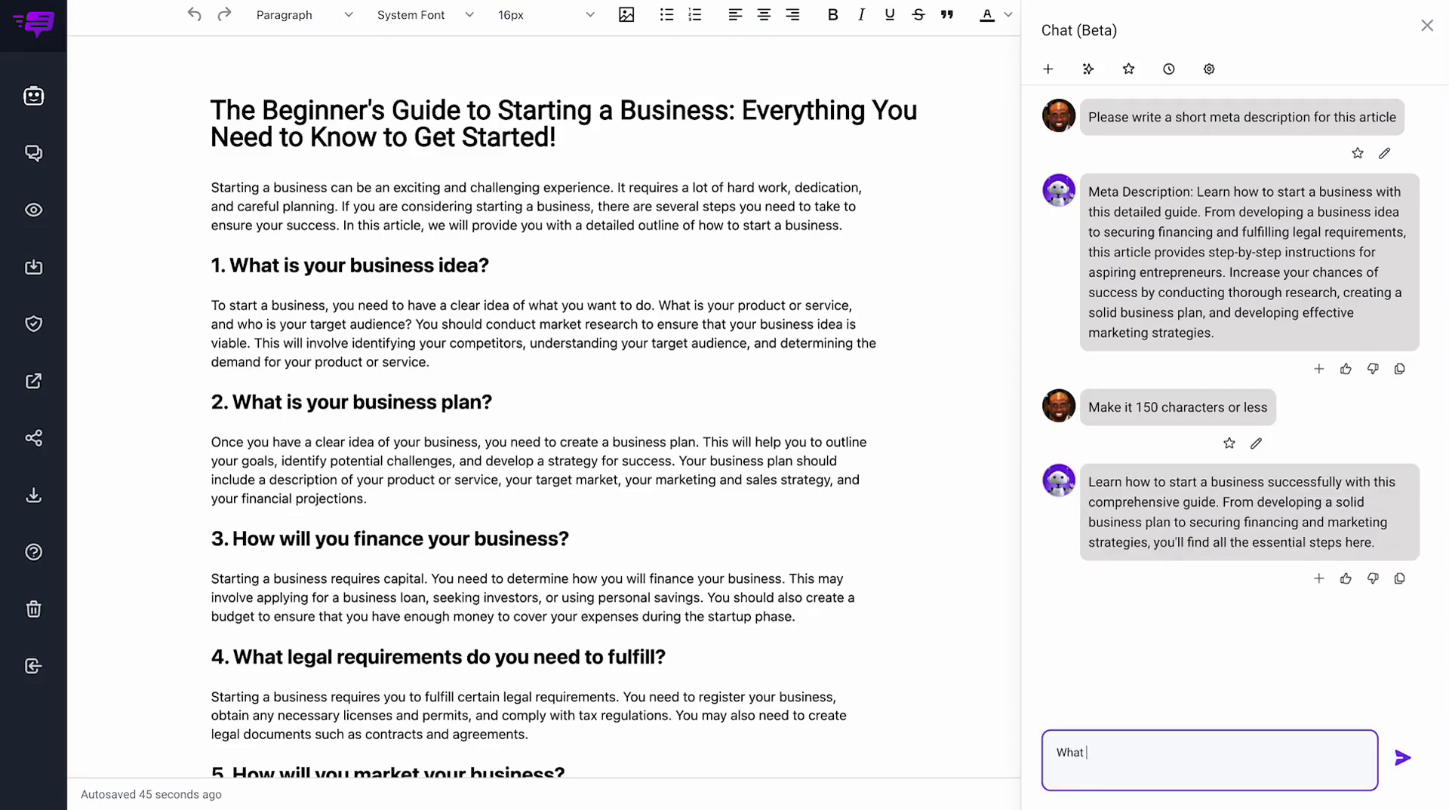
type("type of image should I include")
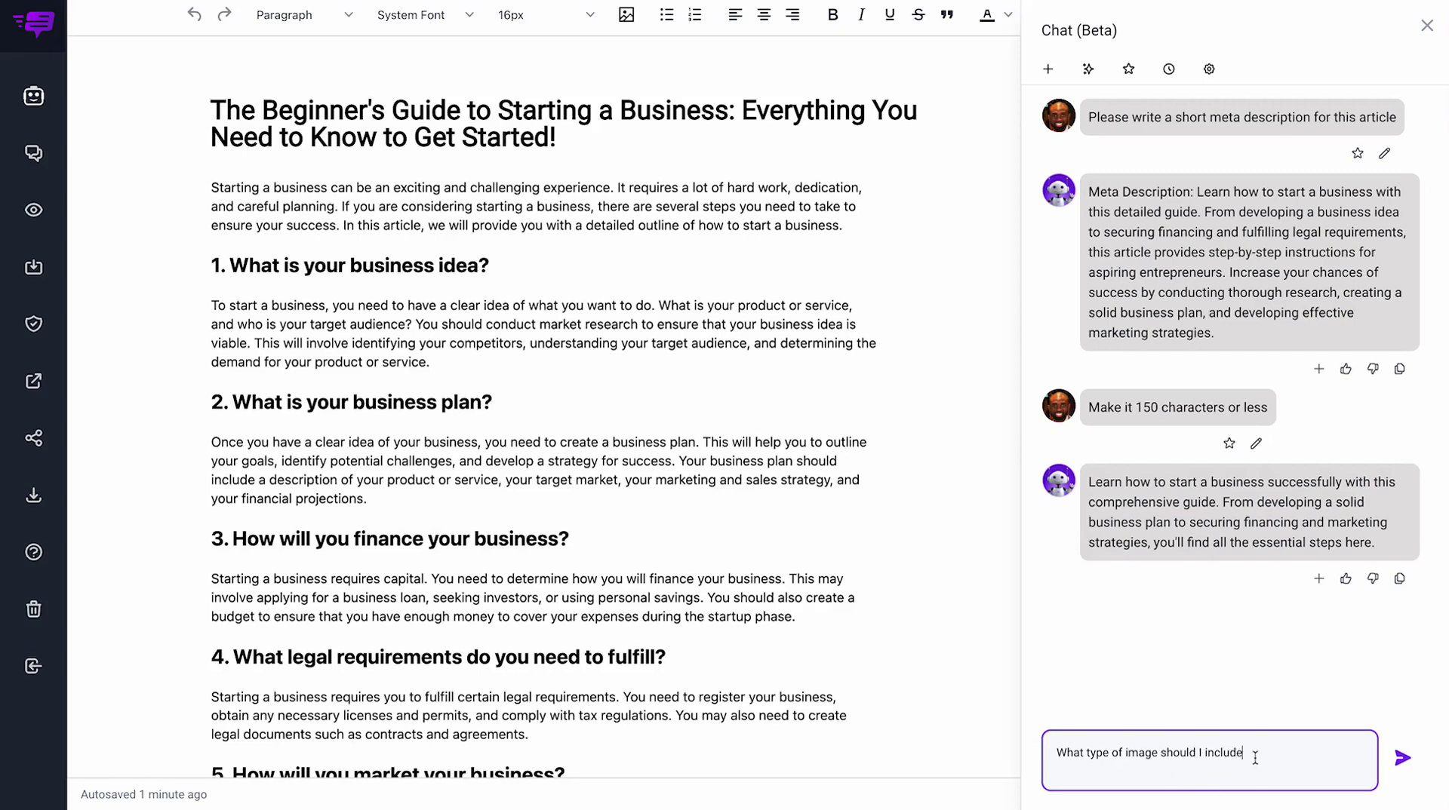
type("?")
left_click(1404, 760)
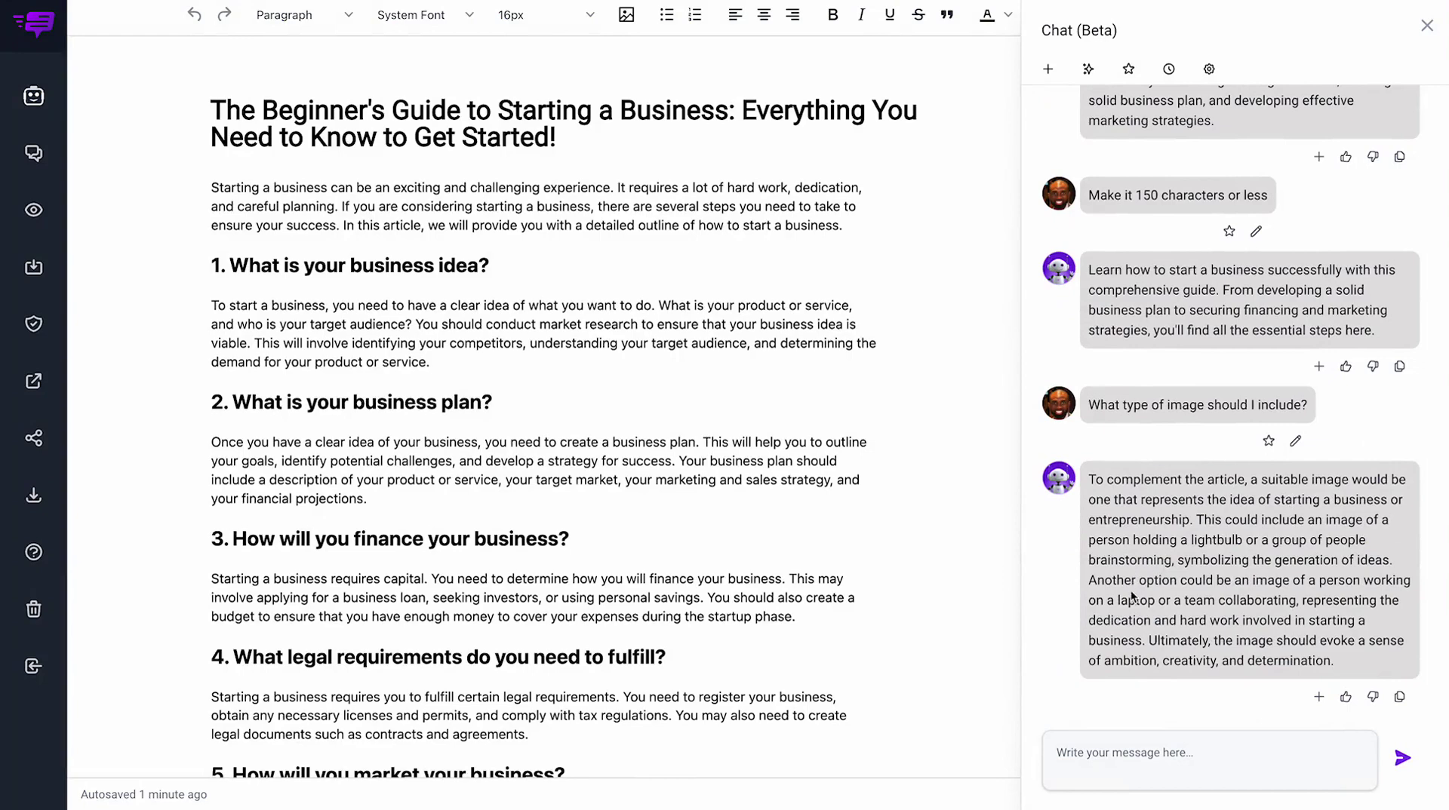
Write the chat message "Generate a 7th heading and paragraph" without sending it.
scroll(1172, 506, "up", 3)
scroll(1172, 506, "up", 1)
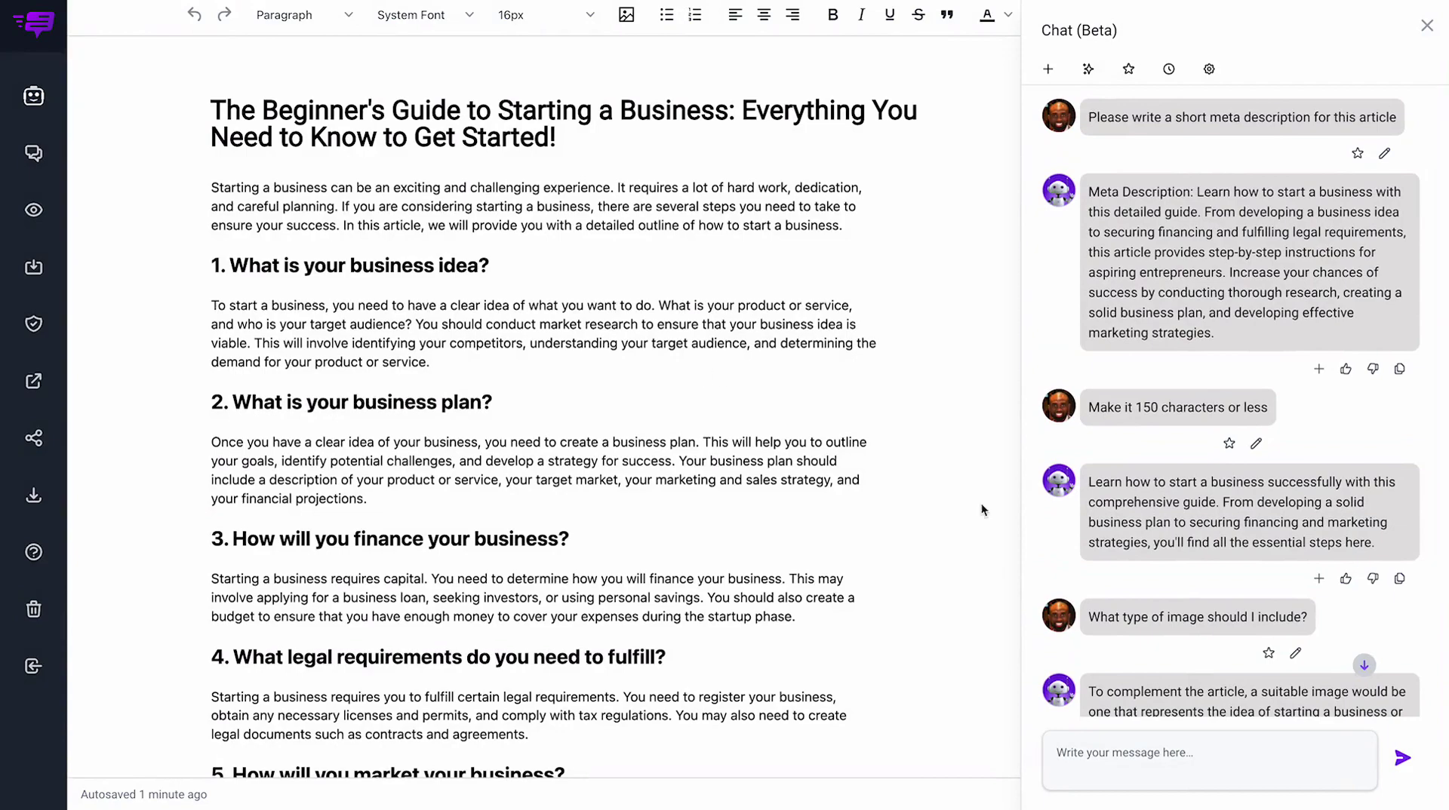
scroll(1058, 514, "down", 3)
scroll(992, 620, "down", 8)
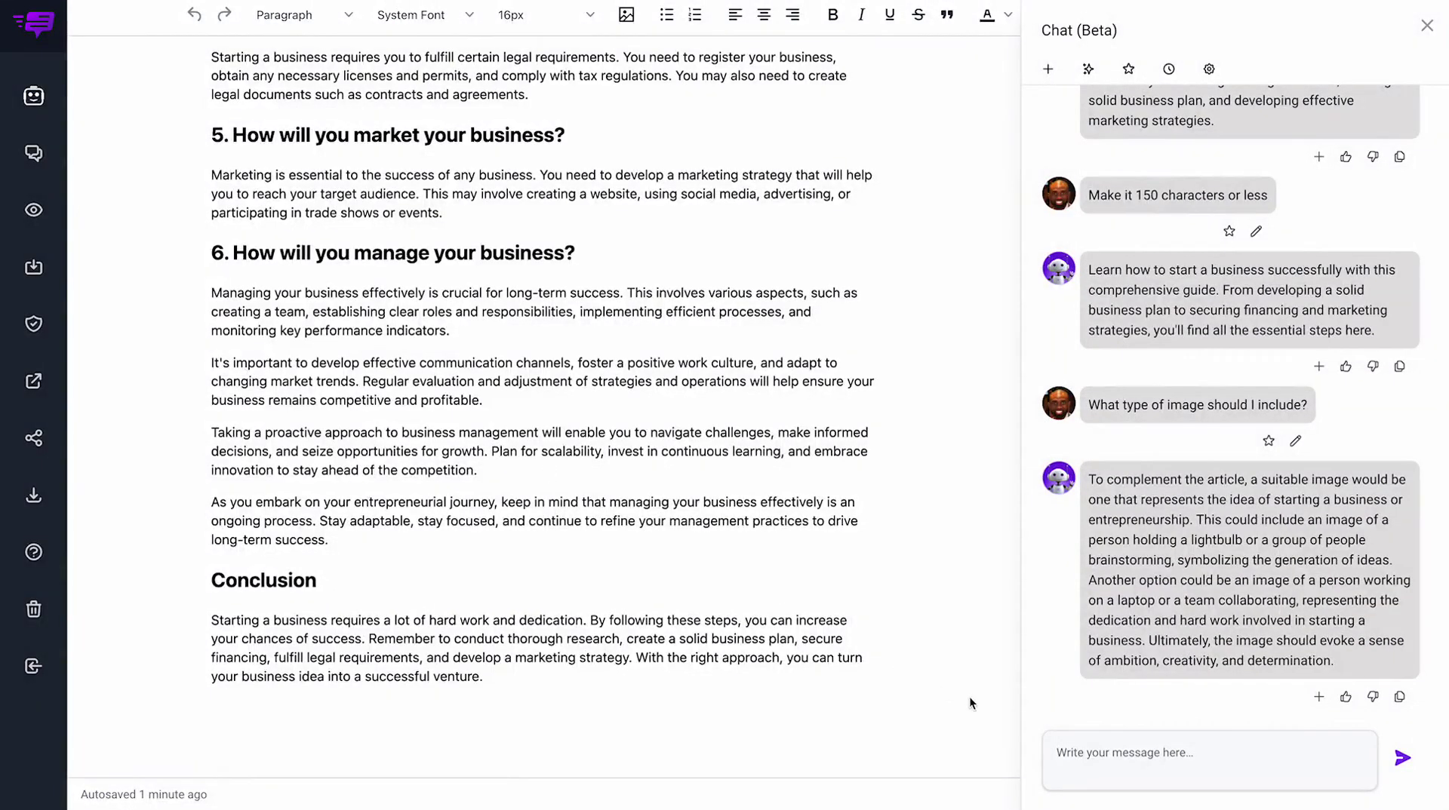
left_click(1085, 751)
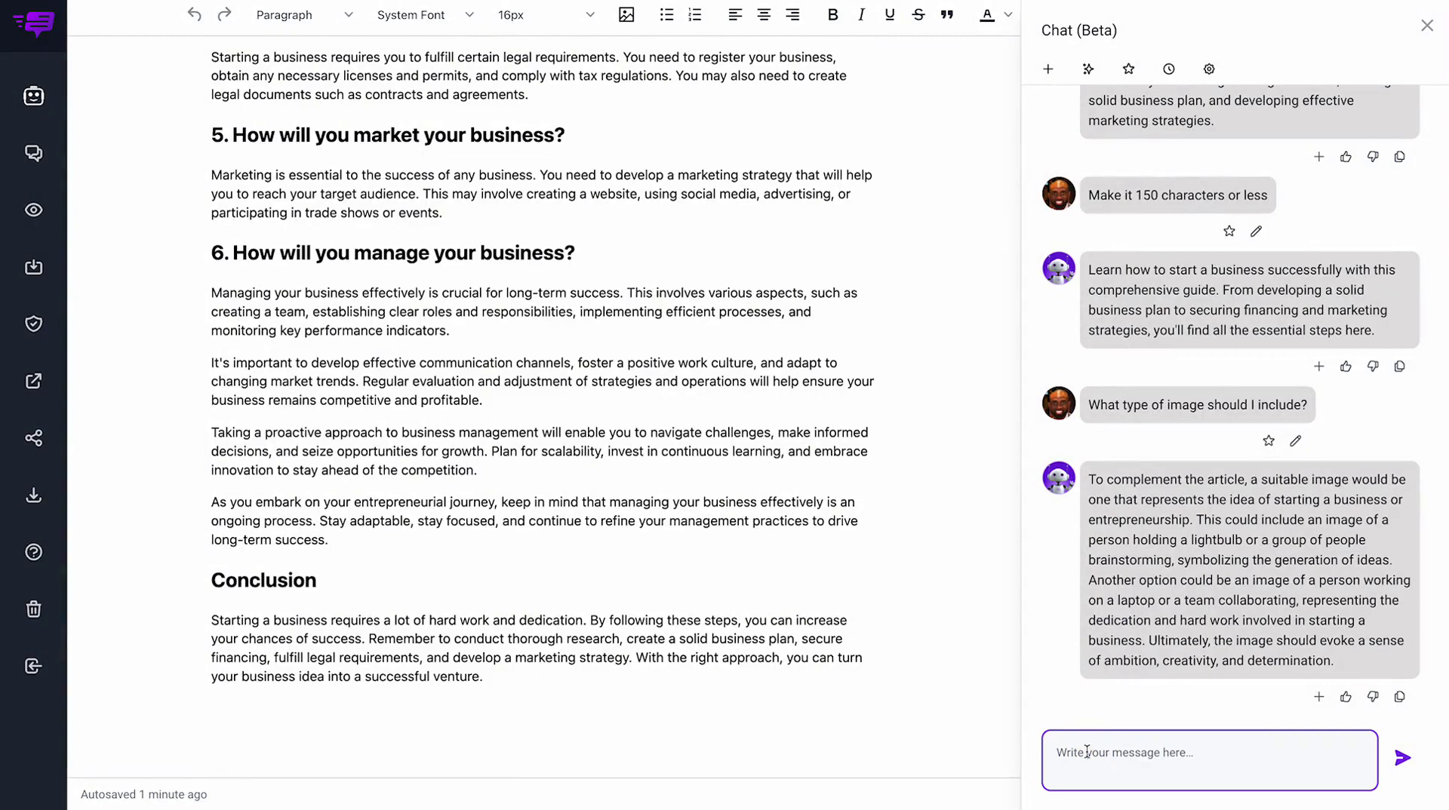
type("Generate a 7th heading and paragr")
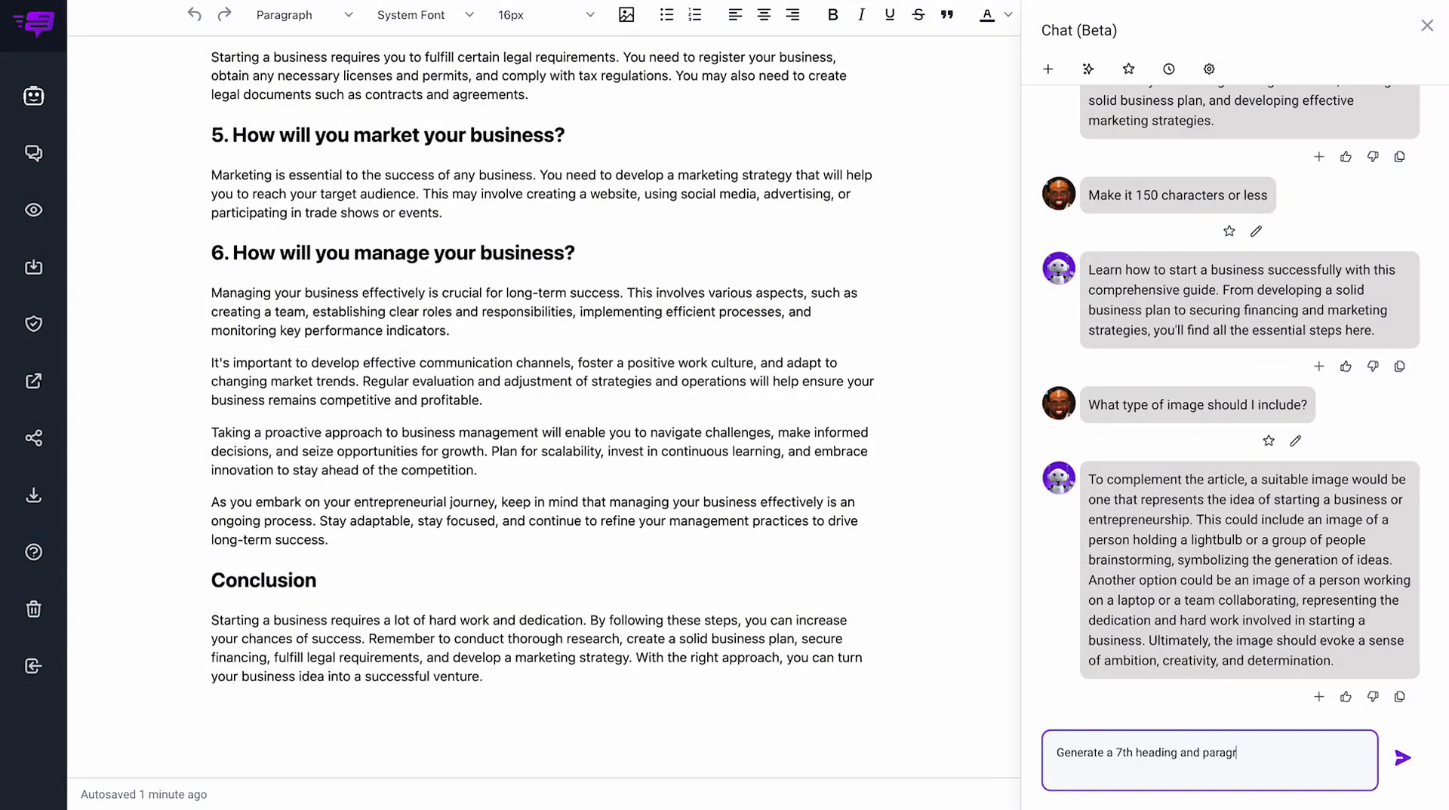
type("aph")
Add the word "section" before "heading" in the drafted message and send it.
left_click(1135, 755)
type("sectimn")
key("BackSpace")
key("BackSpace")
type("oo")
key("BackSpace")
type("n")
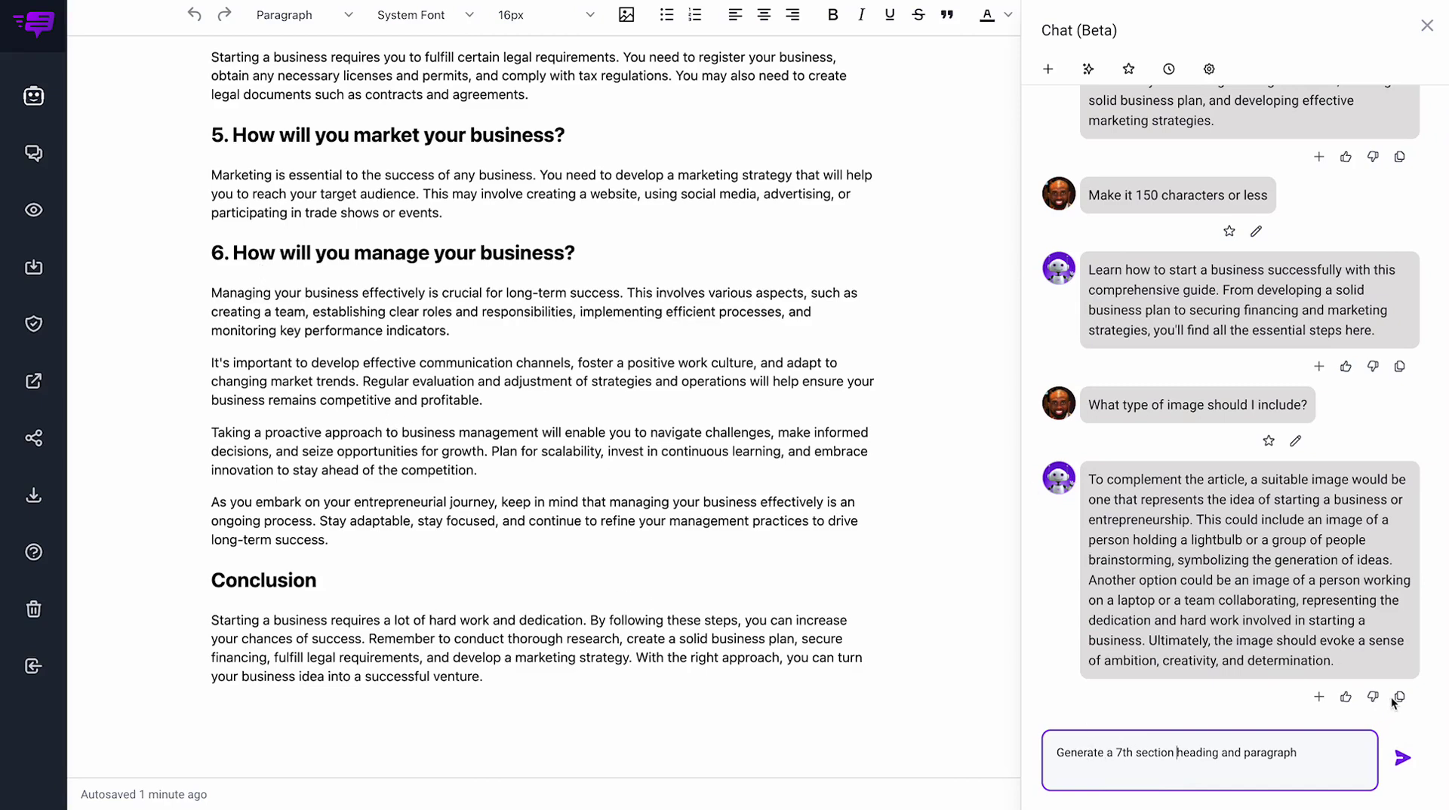
left_click(1401, 758)
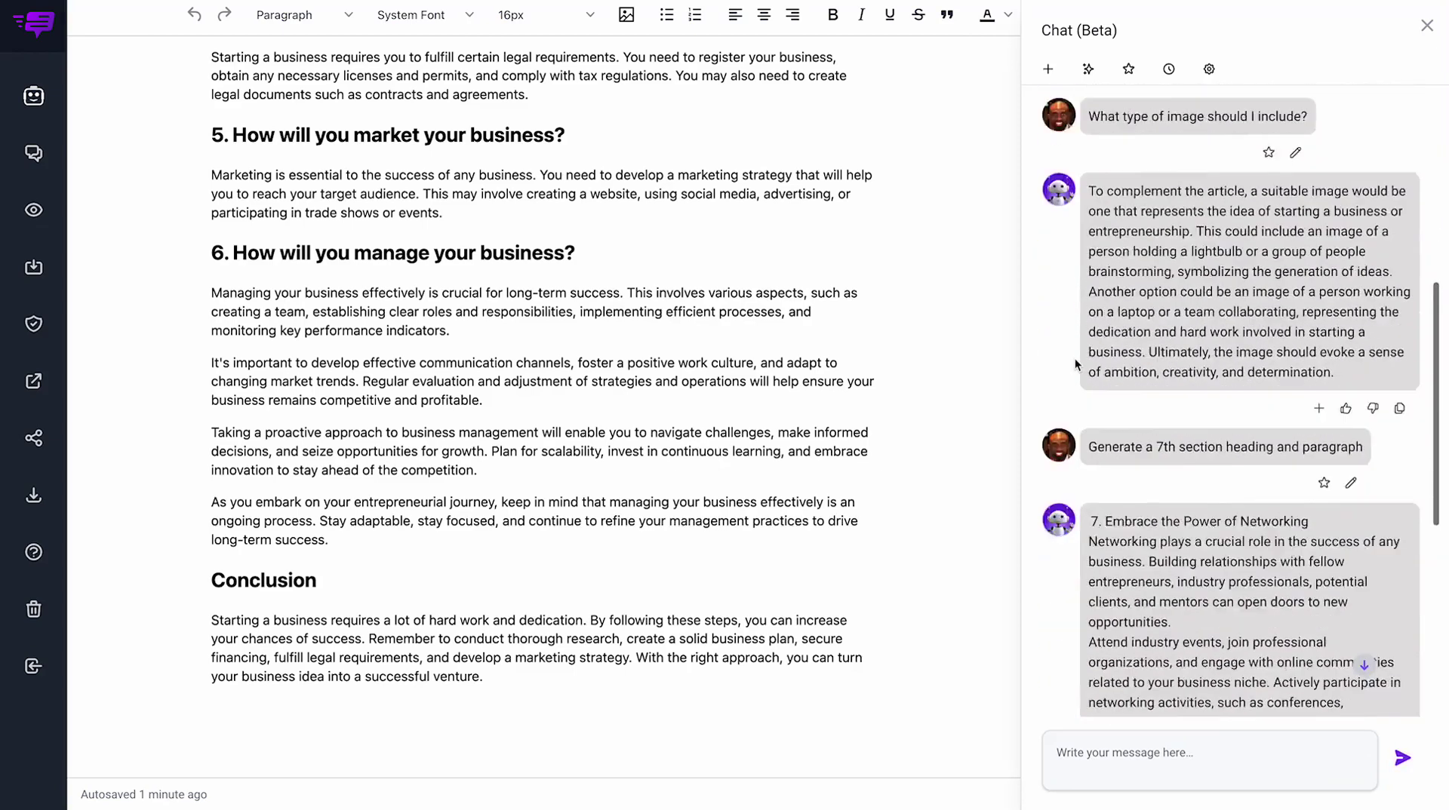
Add an empty paragraph before the Conclusion heading and insert the assistant's generated section 7 text there.
scroll(1080, 360, "up", 5)
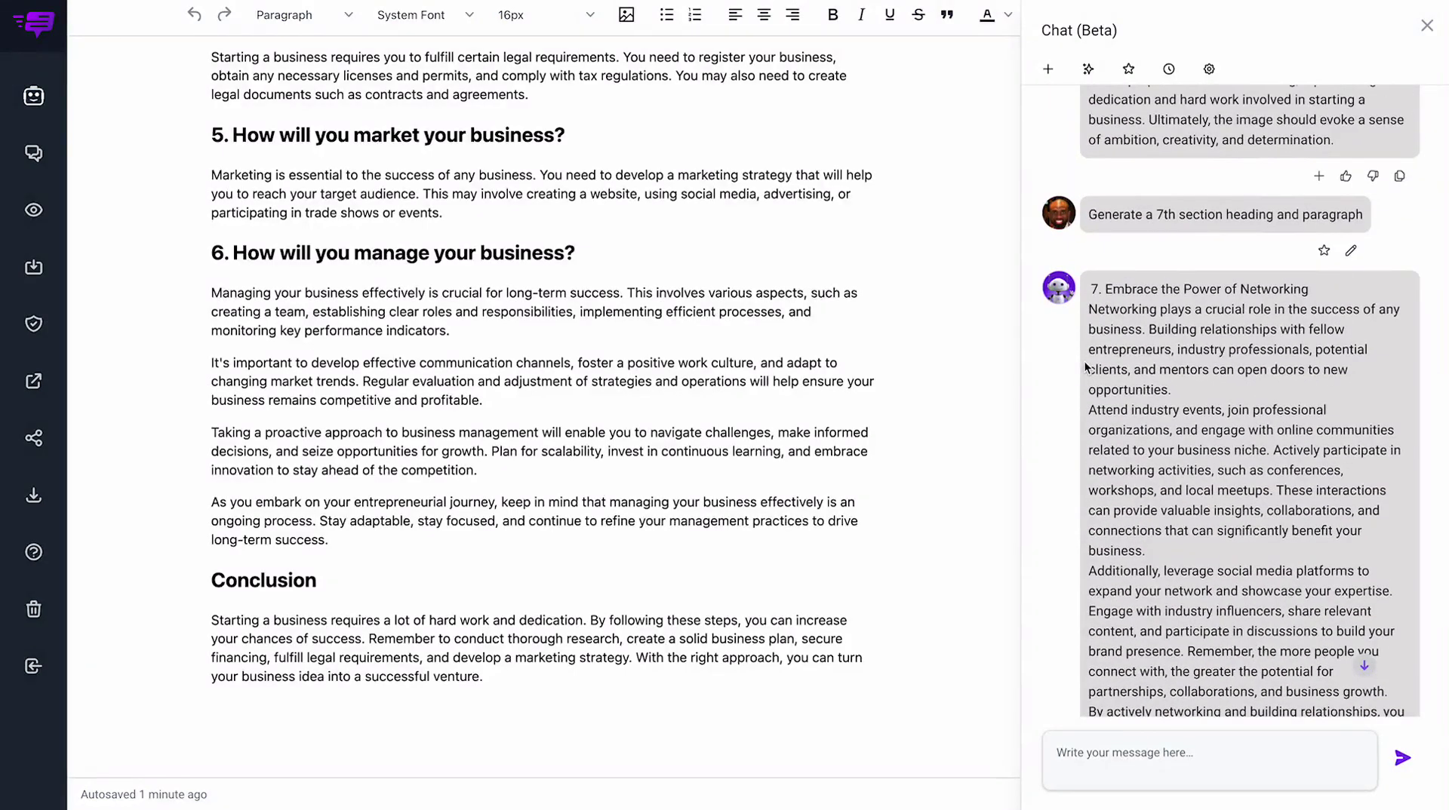
left_click(356, 548)
key("Return")
scroll(1273, 352, "down", 3)
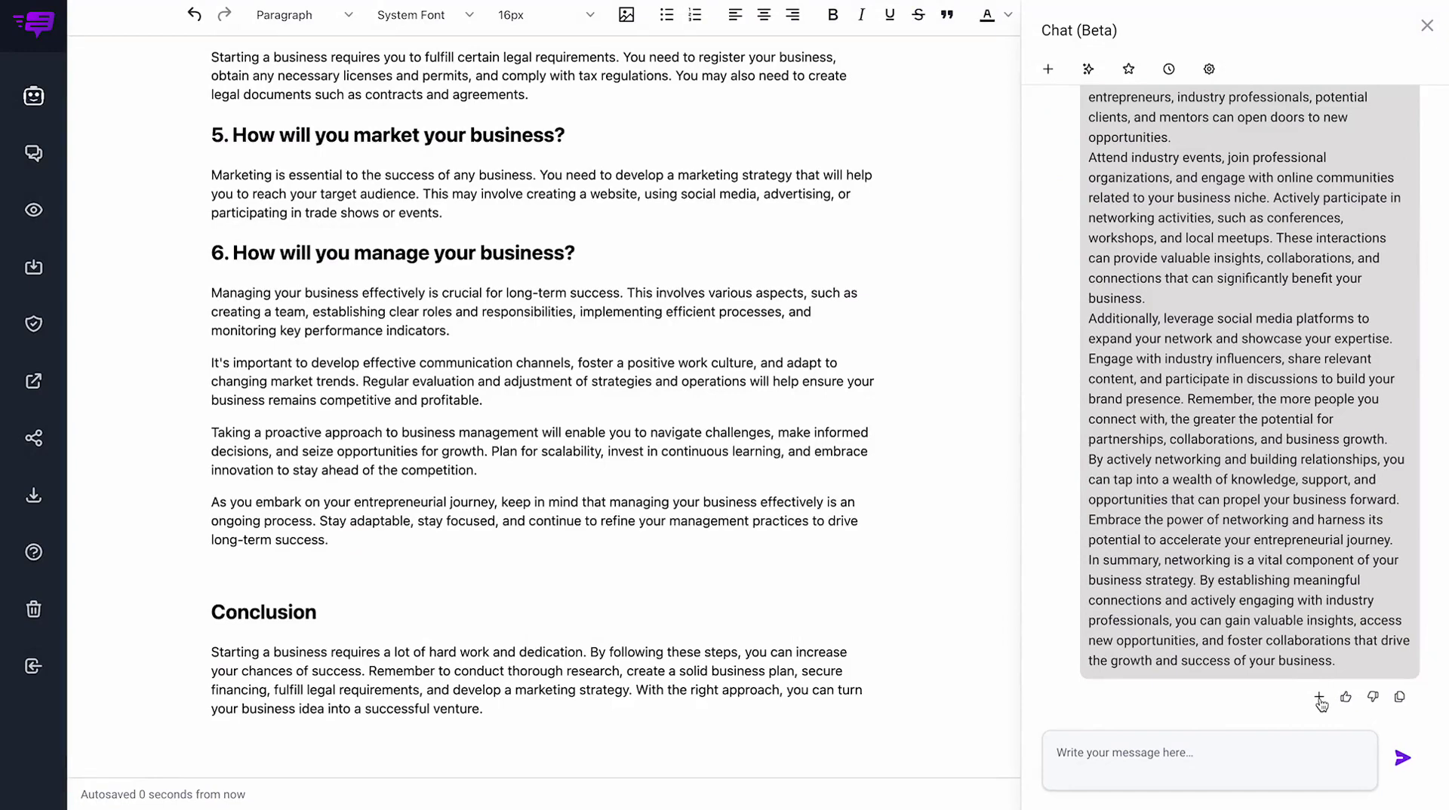
left_click(1319, 698)
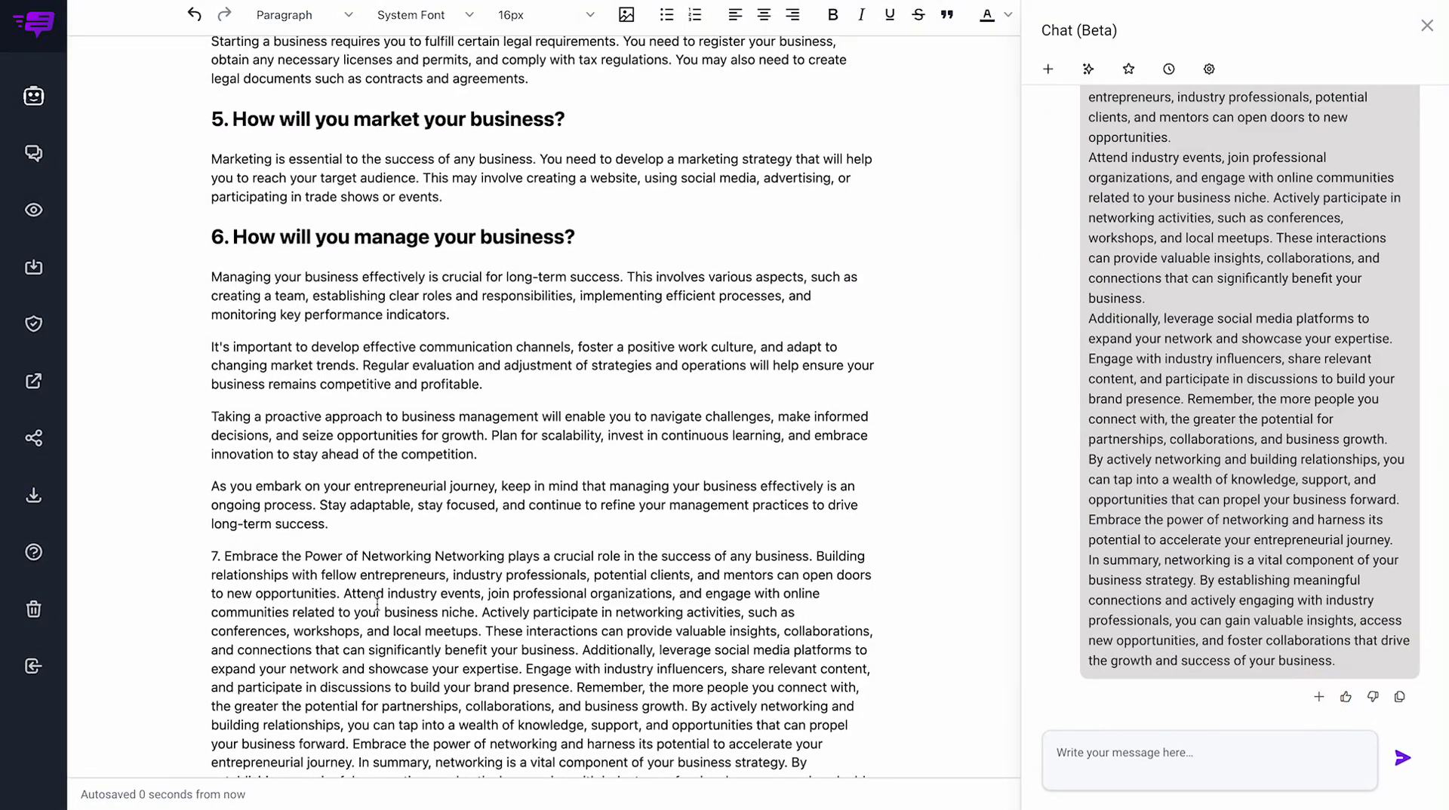
Split the inserted section 7 text into a new paragraph before "Building relationships".
scroll(505, 581, "down", 1)
left_click(818, 541)
key("Return")
Apply the Spacer tool to the long section 7 paragraph beginning "Building relationships", above the Conclusion heading.
scroll(796, 542, "down", 5)
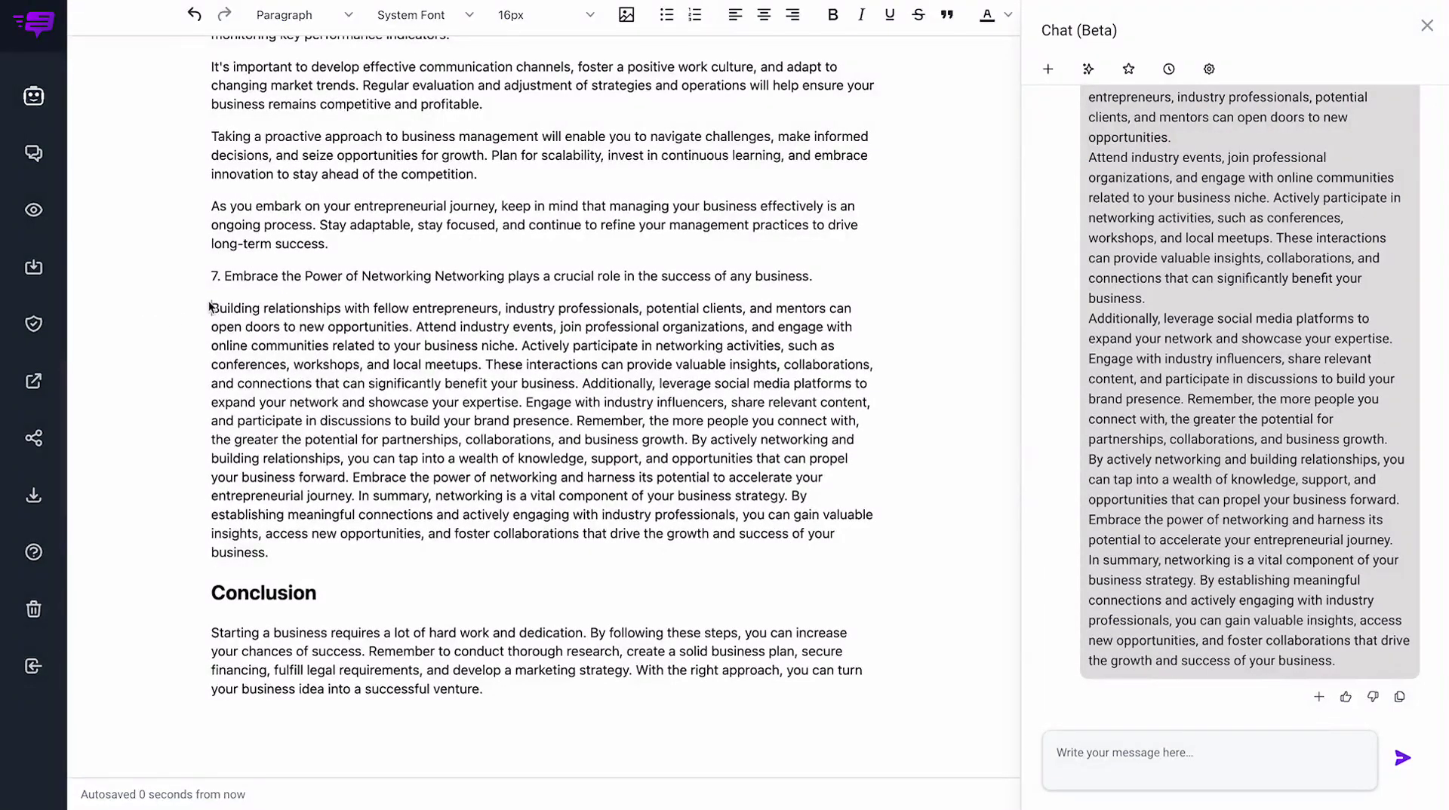
left_click_drag(212, 306, 376, 563)
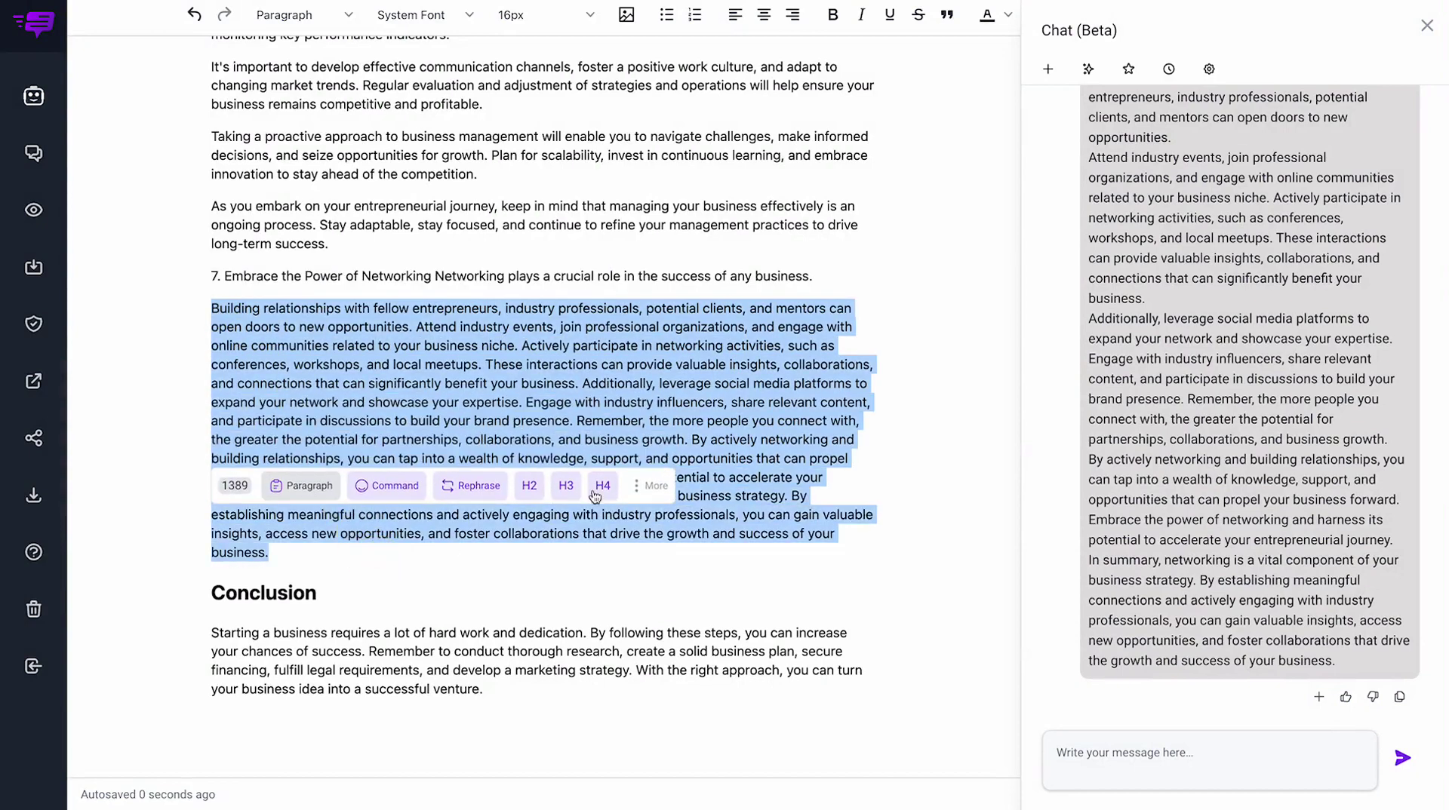
left_click(643, 485)
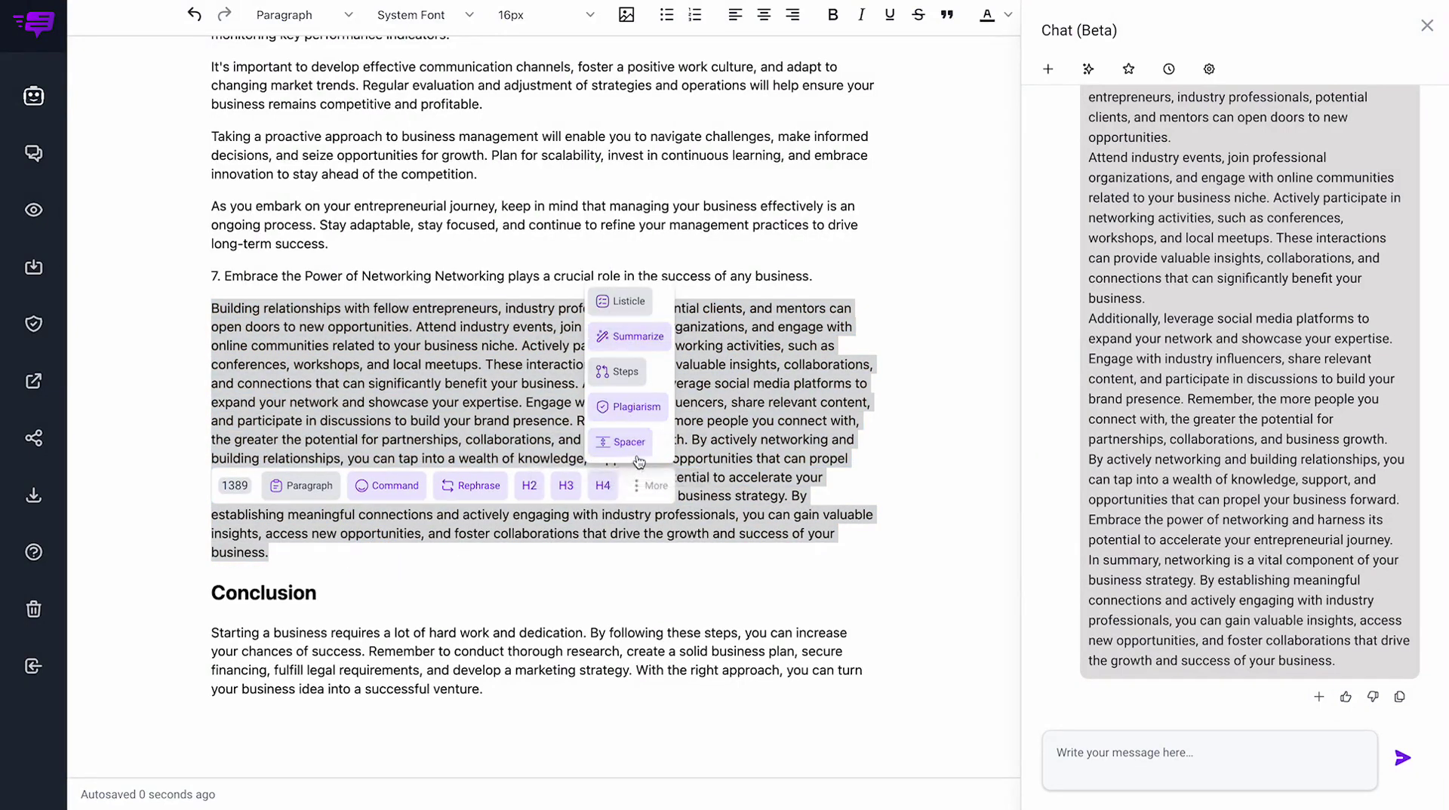
left_click(637, 442)
Review the article from its start and the earlier chat replies about the meta description, image choice and section 7.
scroll(649, 491, "up", 2)
scroll(649, 491, "up", 15)
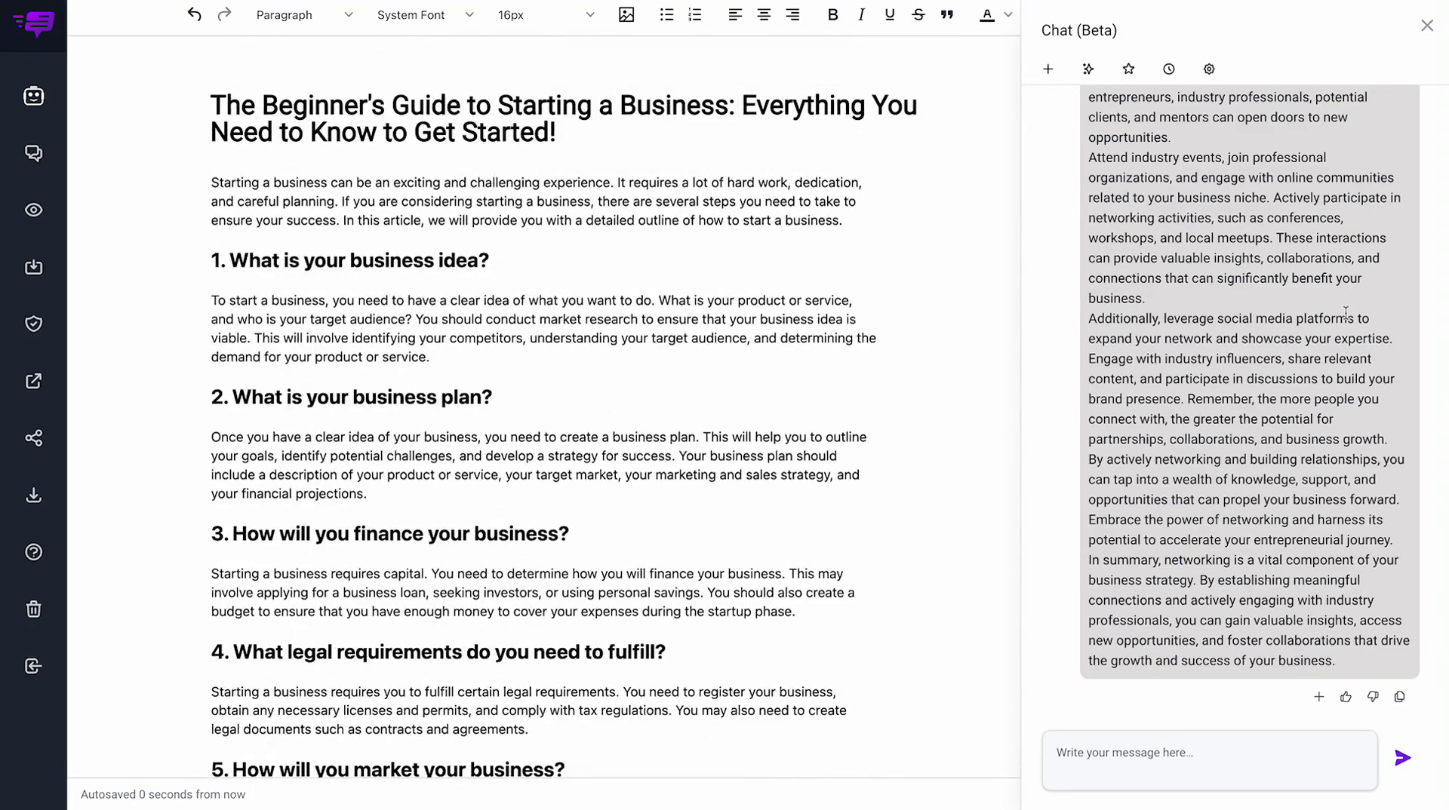
scroll(1283, 321, "up", 15)
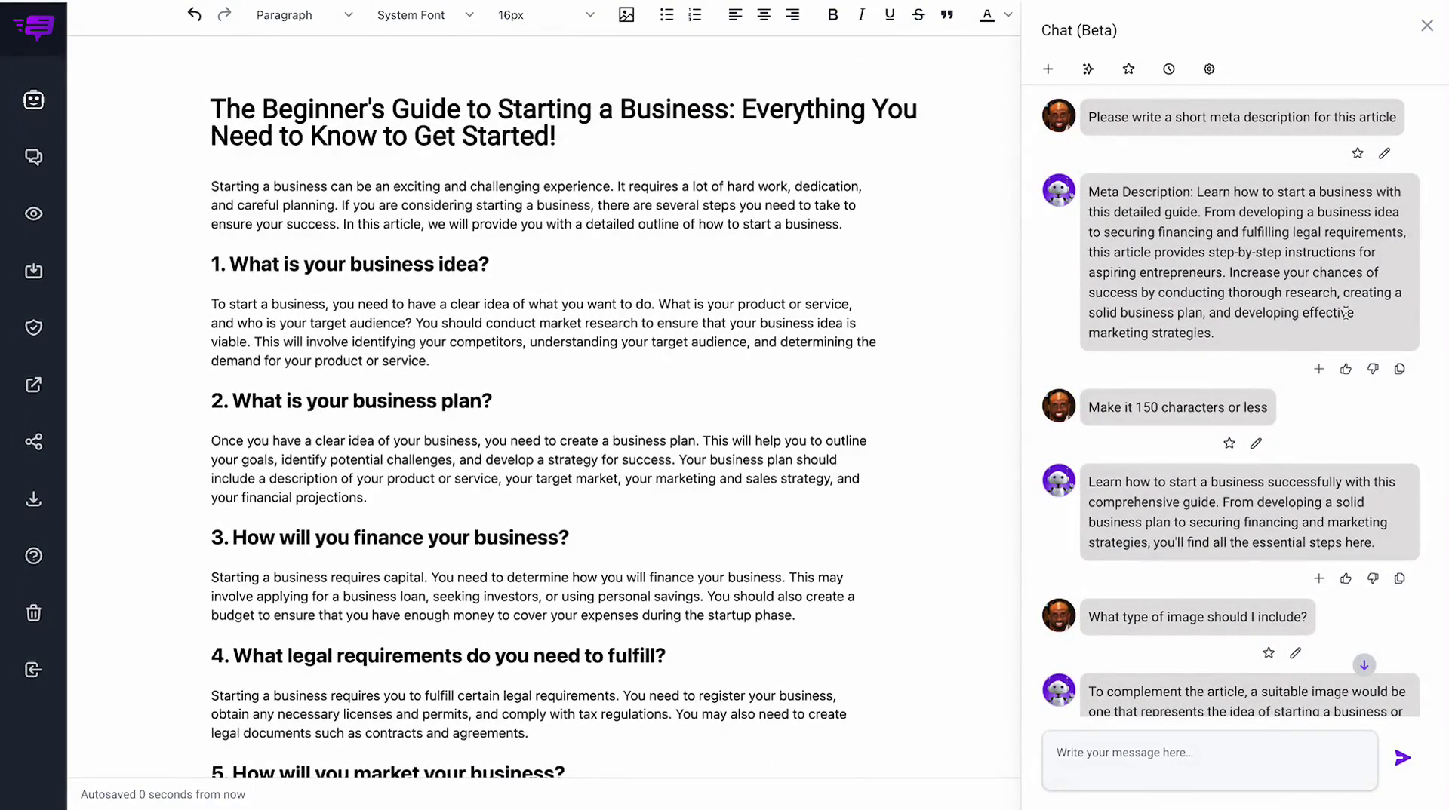
scroll(1313, 528, "down", 10)
scroll(1307, 550, "down", 4)
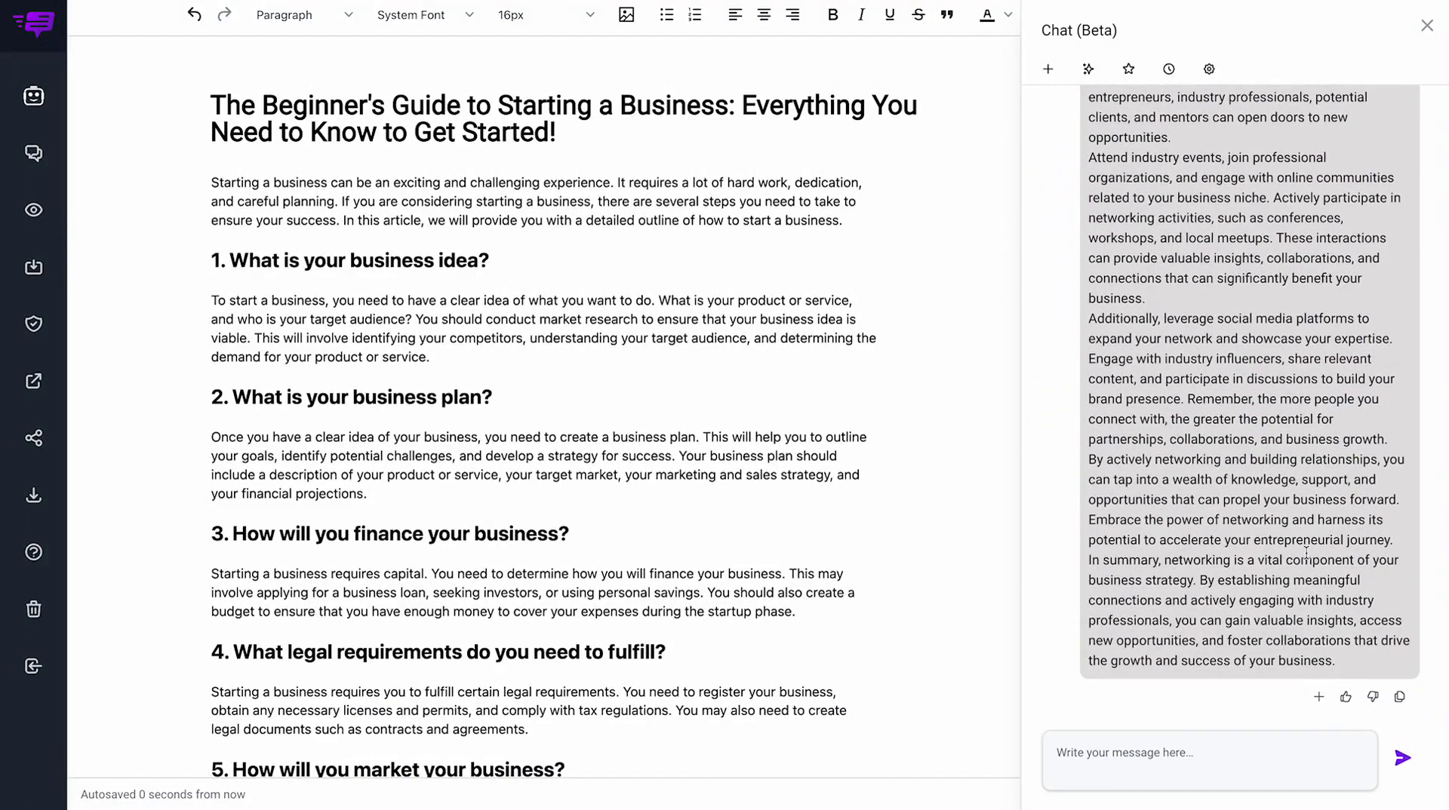
scroll(1309, 556, "up", 8)
scroll(1307, 558, "up", 2)
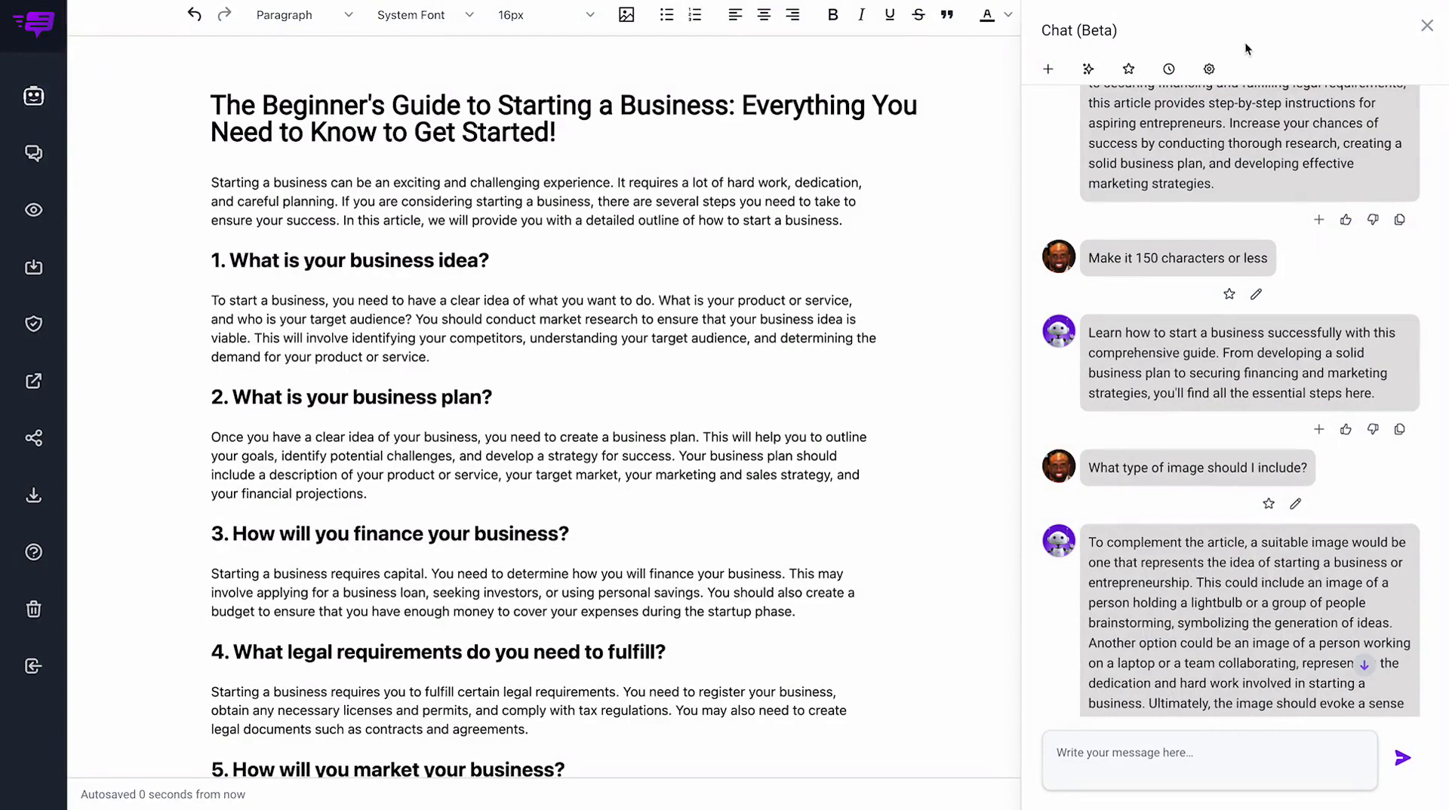
Replace the chat with the writing Assistant and examine its SEO information and its primary, secondary and related keyword lists.
left_click(33, 96)
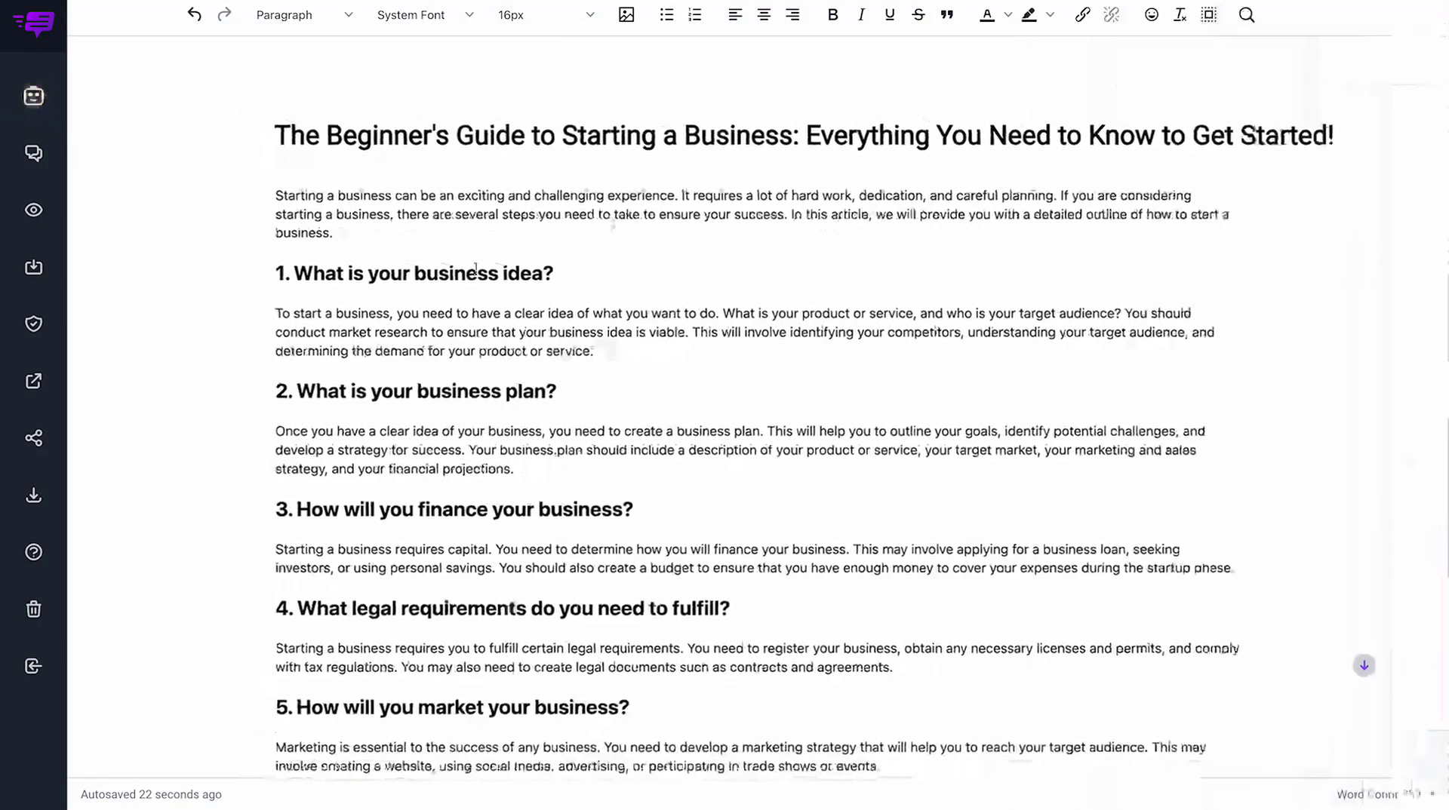
left_click(33, 96)
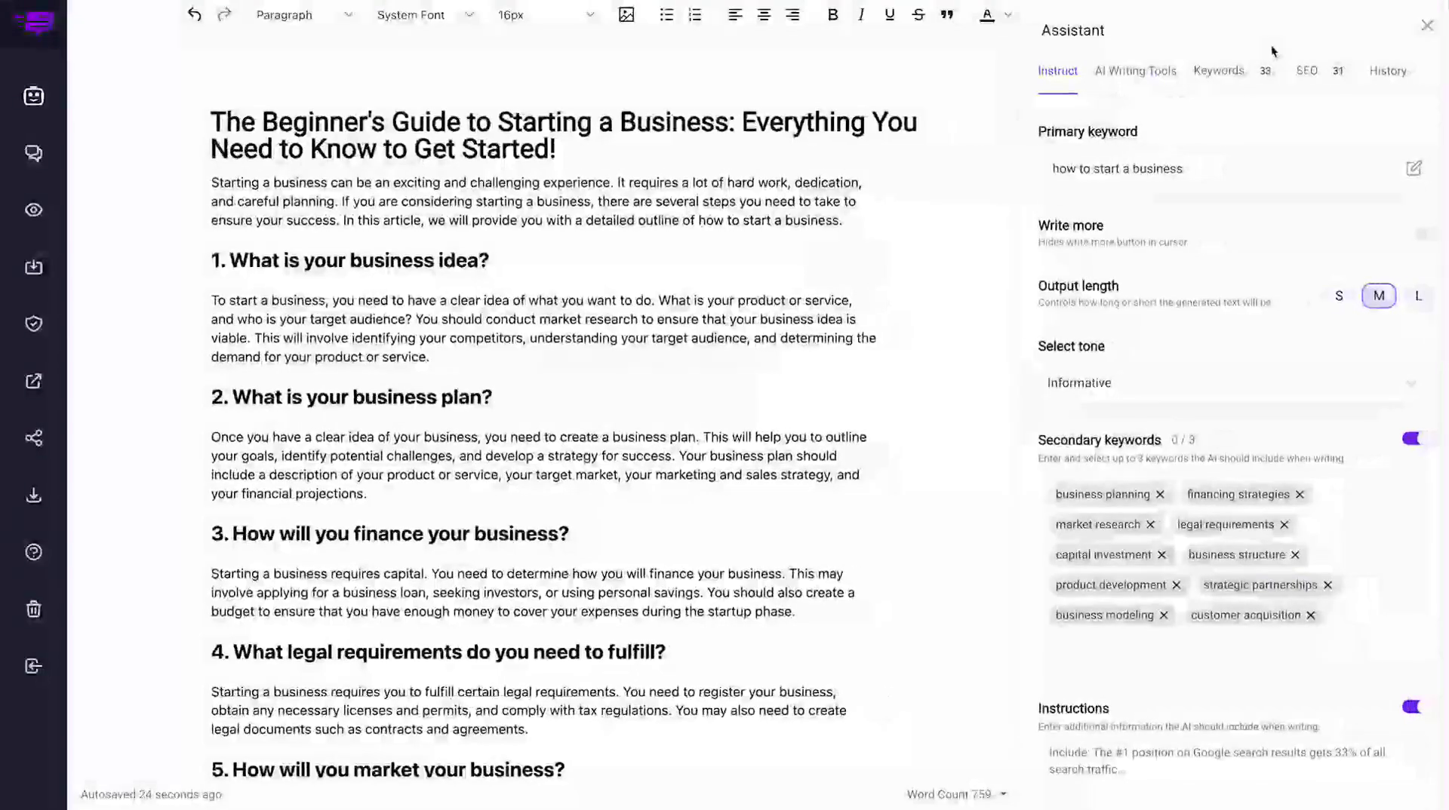
left_click(1307, 71)
scroll(1278, 268, "down", 7)
scroll(1278, 269, "up", 6)
left_click(1219, 71)
scroll(1224, 315, "down", 10)
scroll(1224, 315, "down", 8)
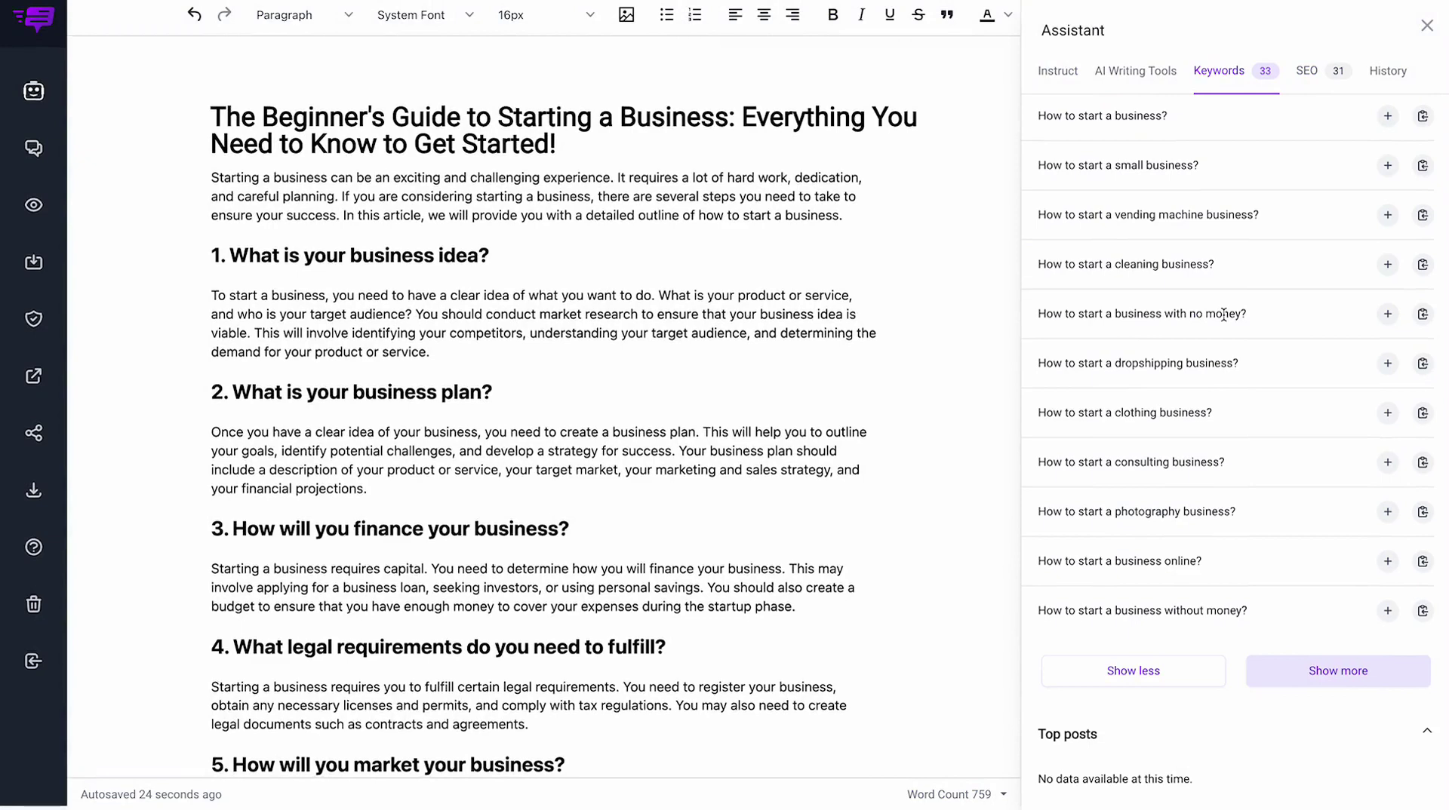
scroll(1214, 400, "up", 12)
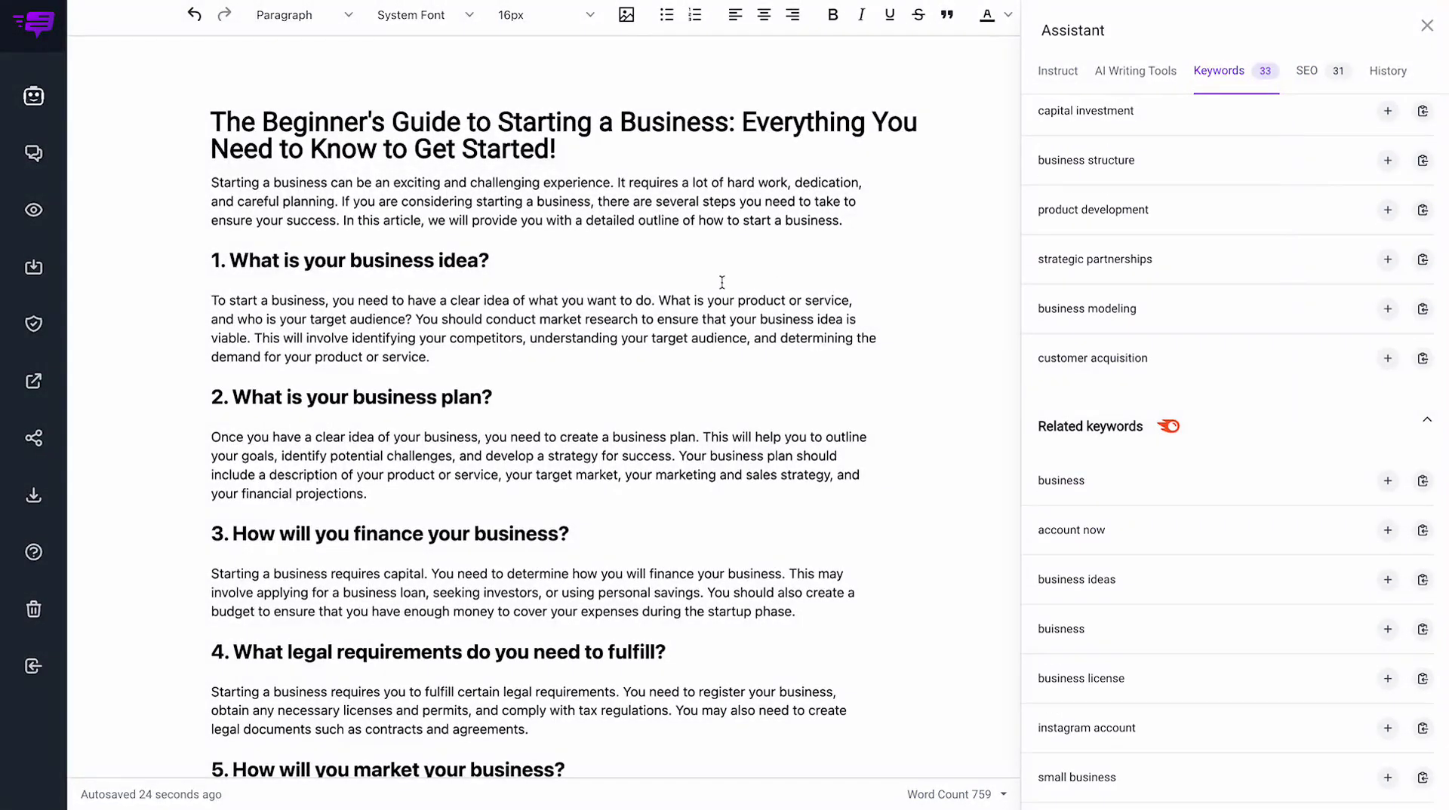
scroll(1140, 256, "up", 5)
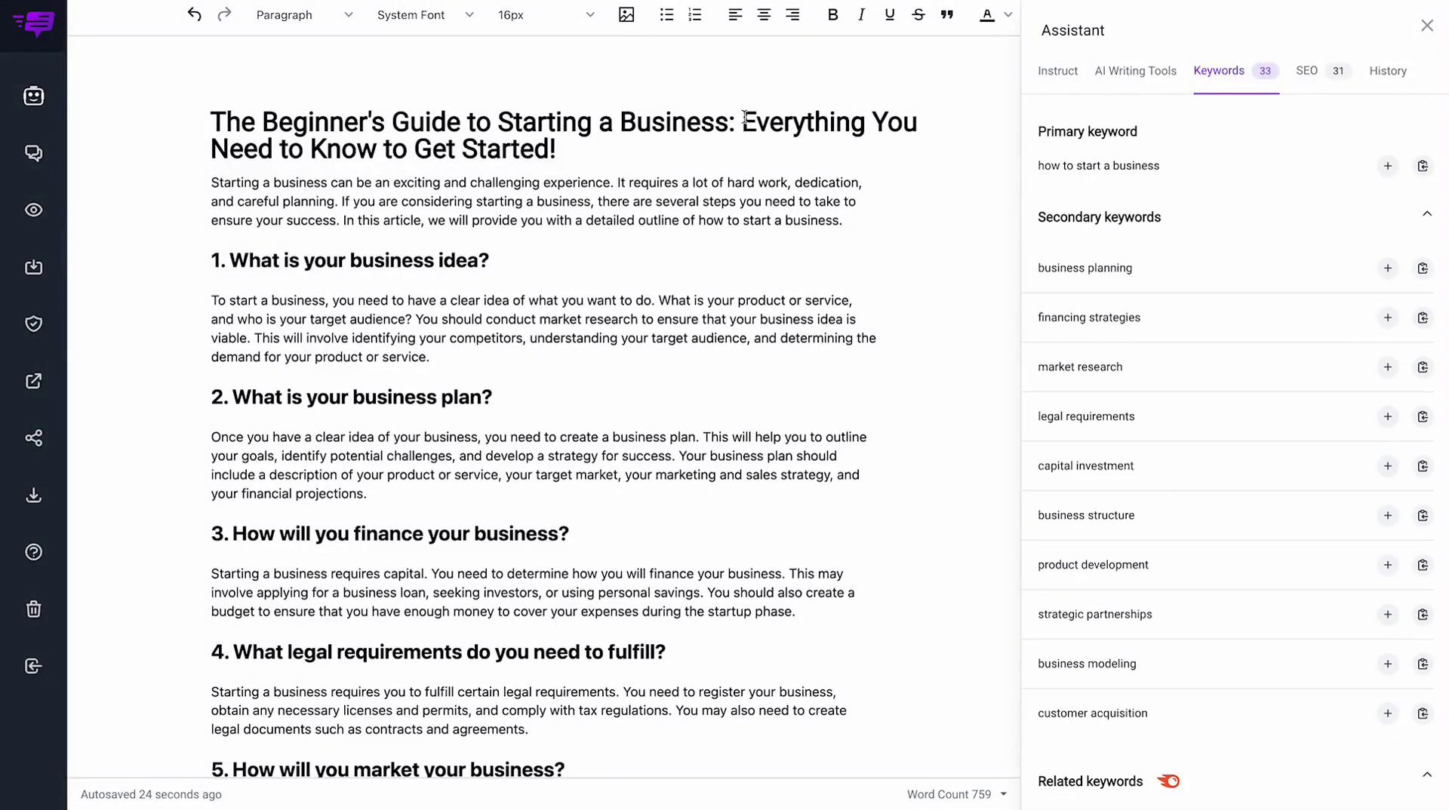